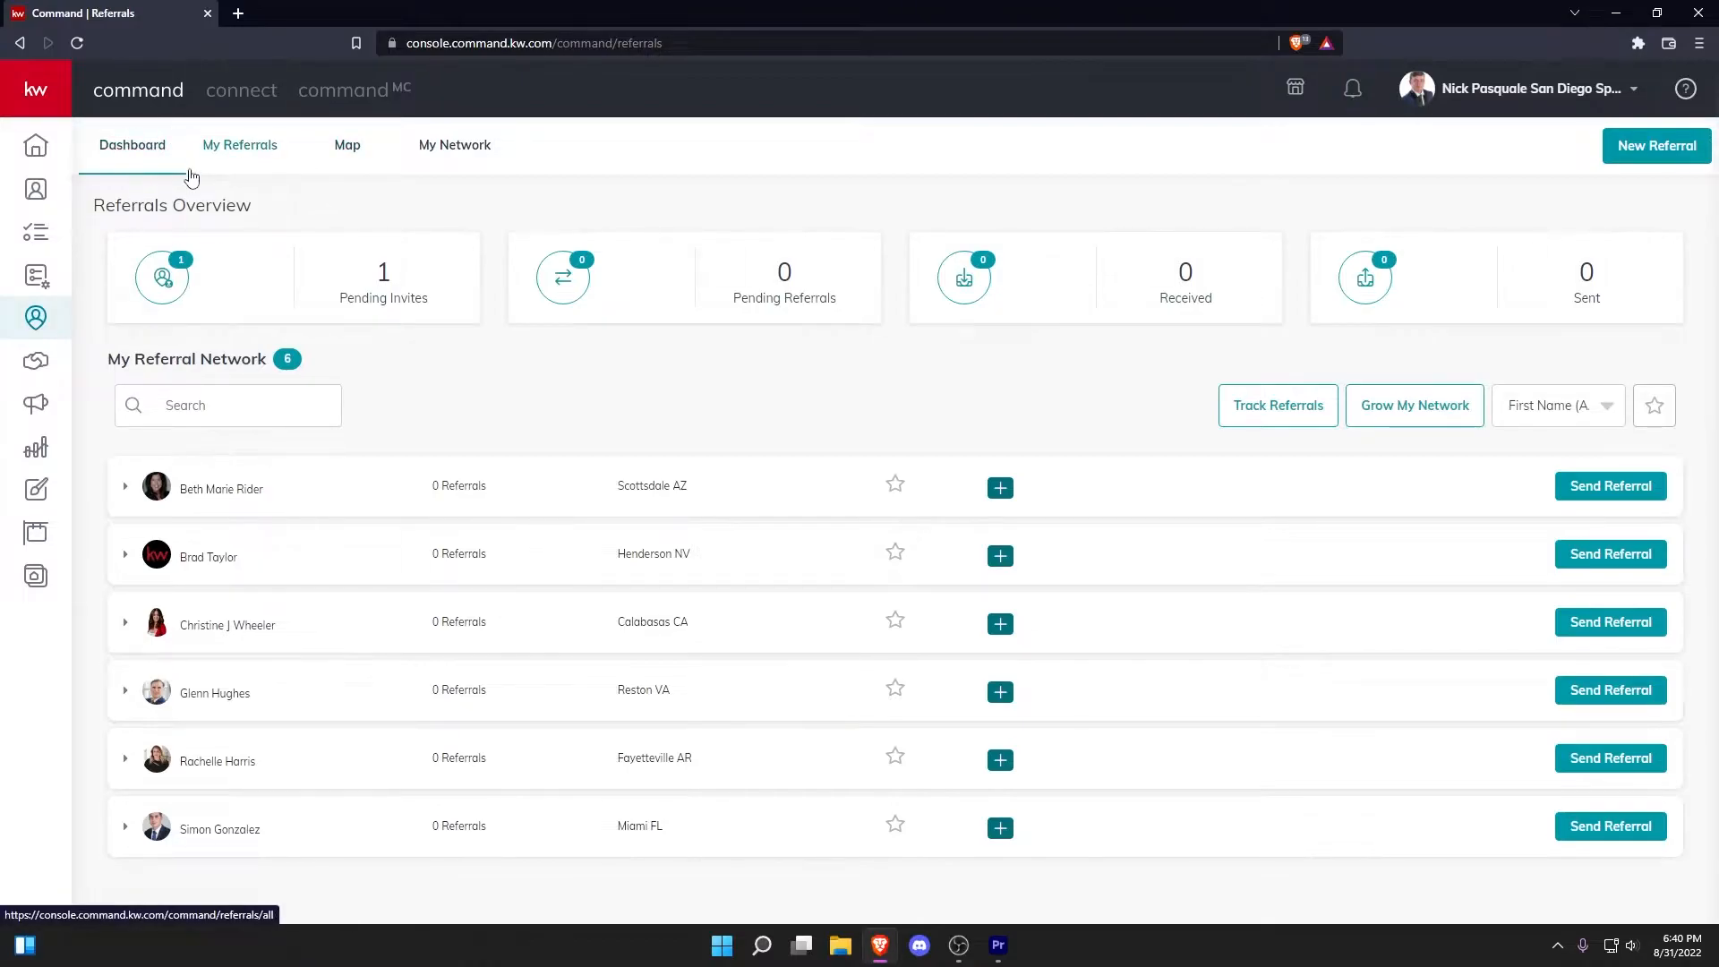
# - Open the referral map, allow location access, and zoom in on central Dallas until the agents there are listed
pyautogui.click(347, 152)
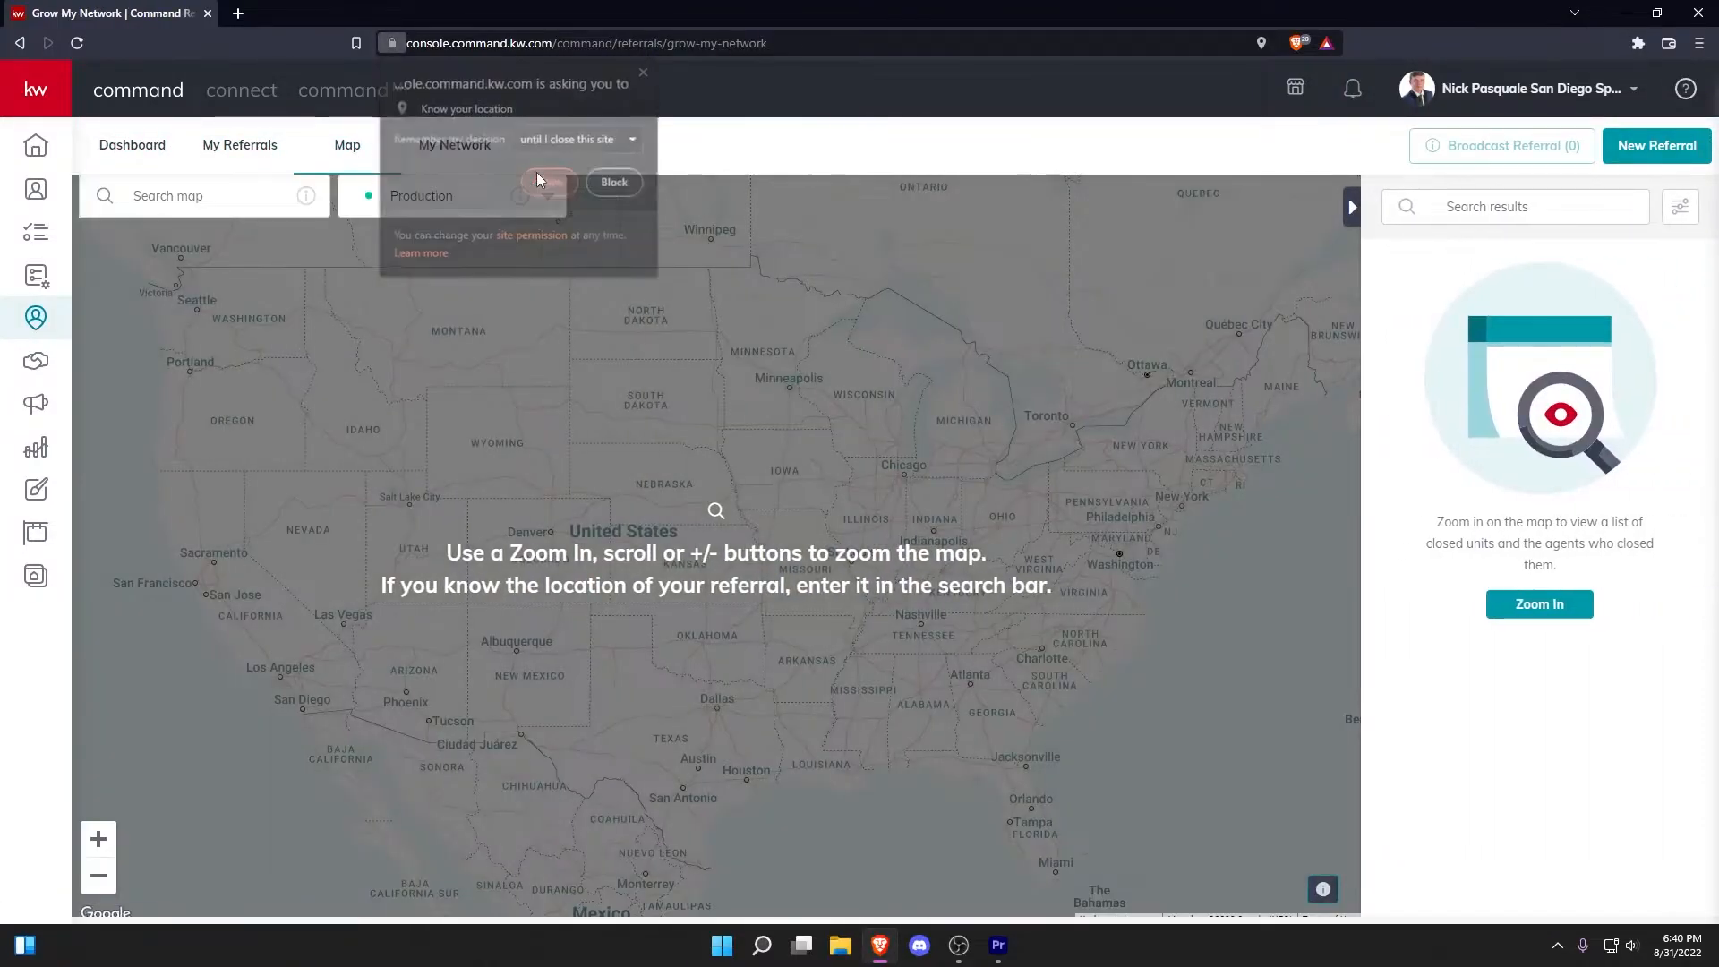
pyautogui.click(542, 180)
pyautogui.scroll(1, 955, 435)
pyautogui.moveTo(1169, 550); pyautogui.dragTo(722, 426)
pyautogui.moveTo(744, 542); pyautogui.dragTo(702, 521)
pyautogui.scroll(2, 799, 488)
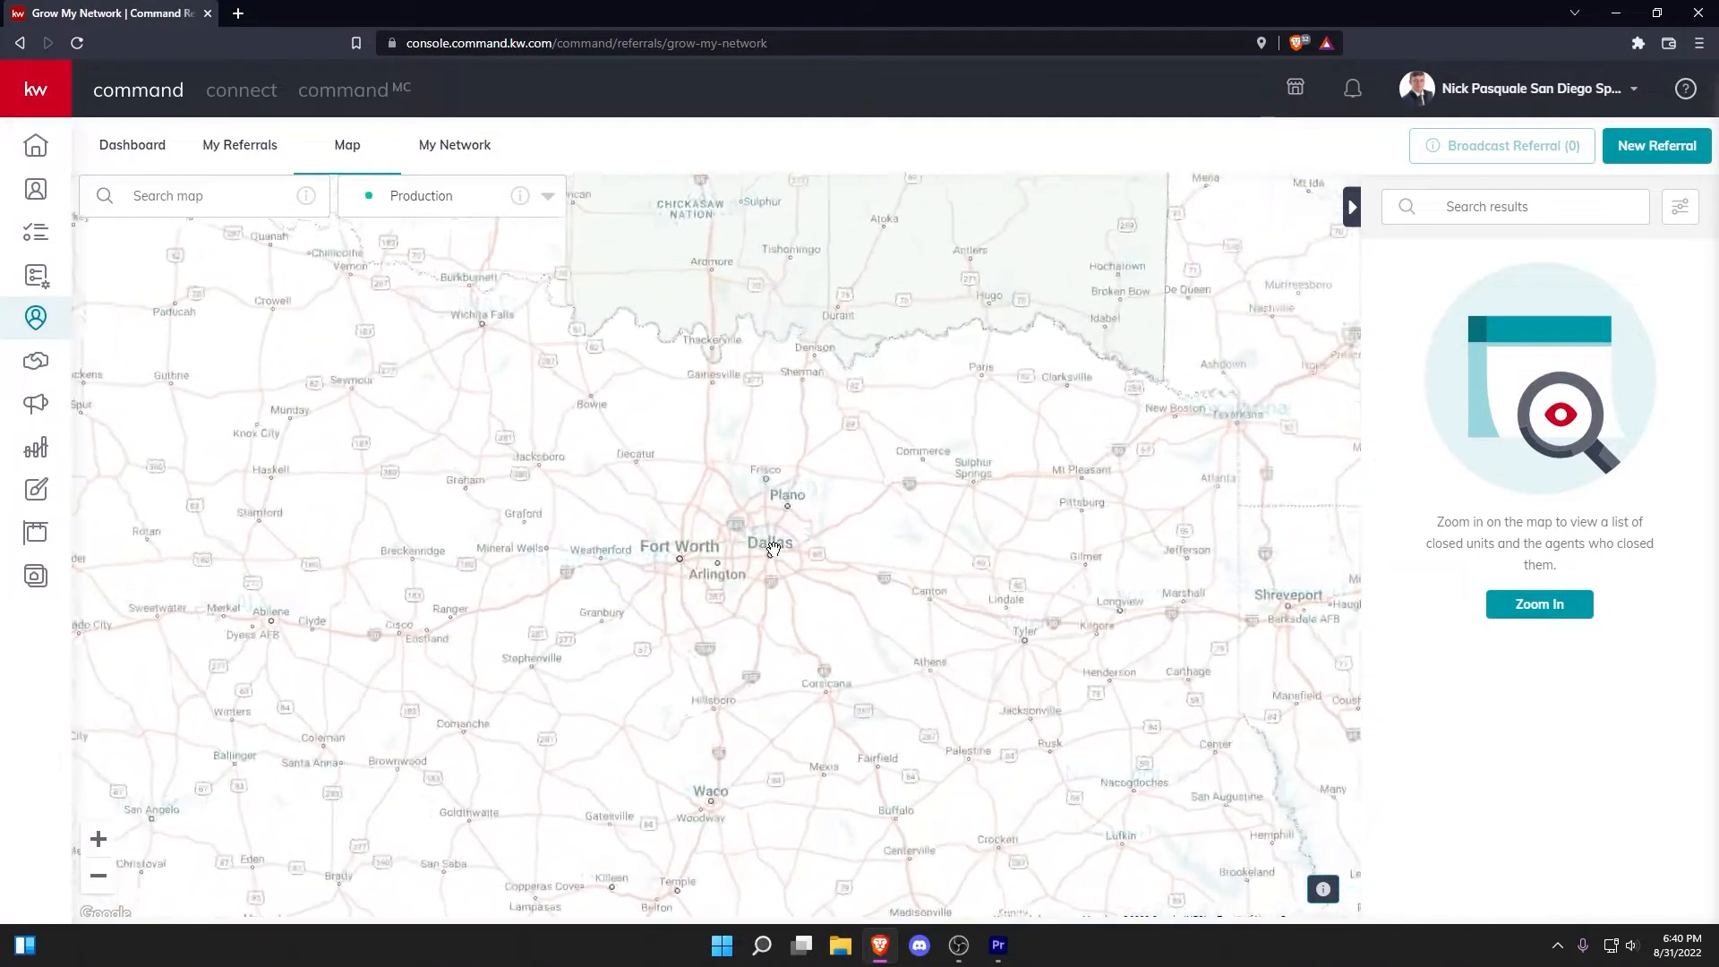
pyautogui.scroll(3, 770, 551)
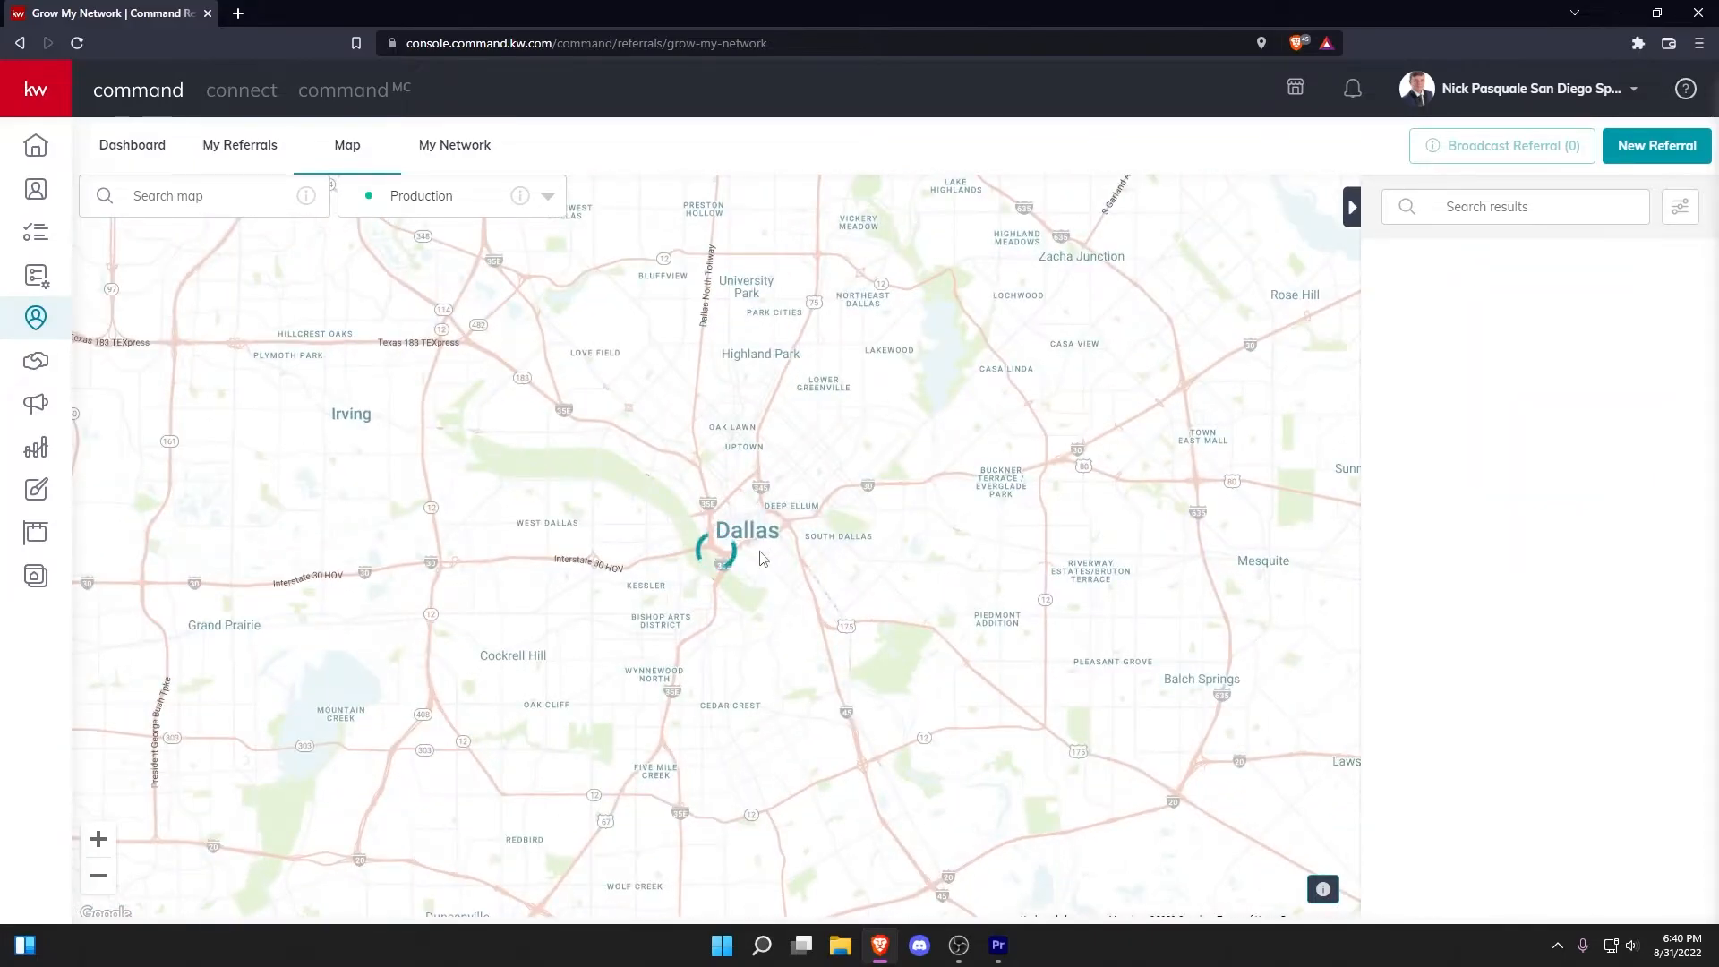
pyautogui.scroll(1, 761, 554)
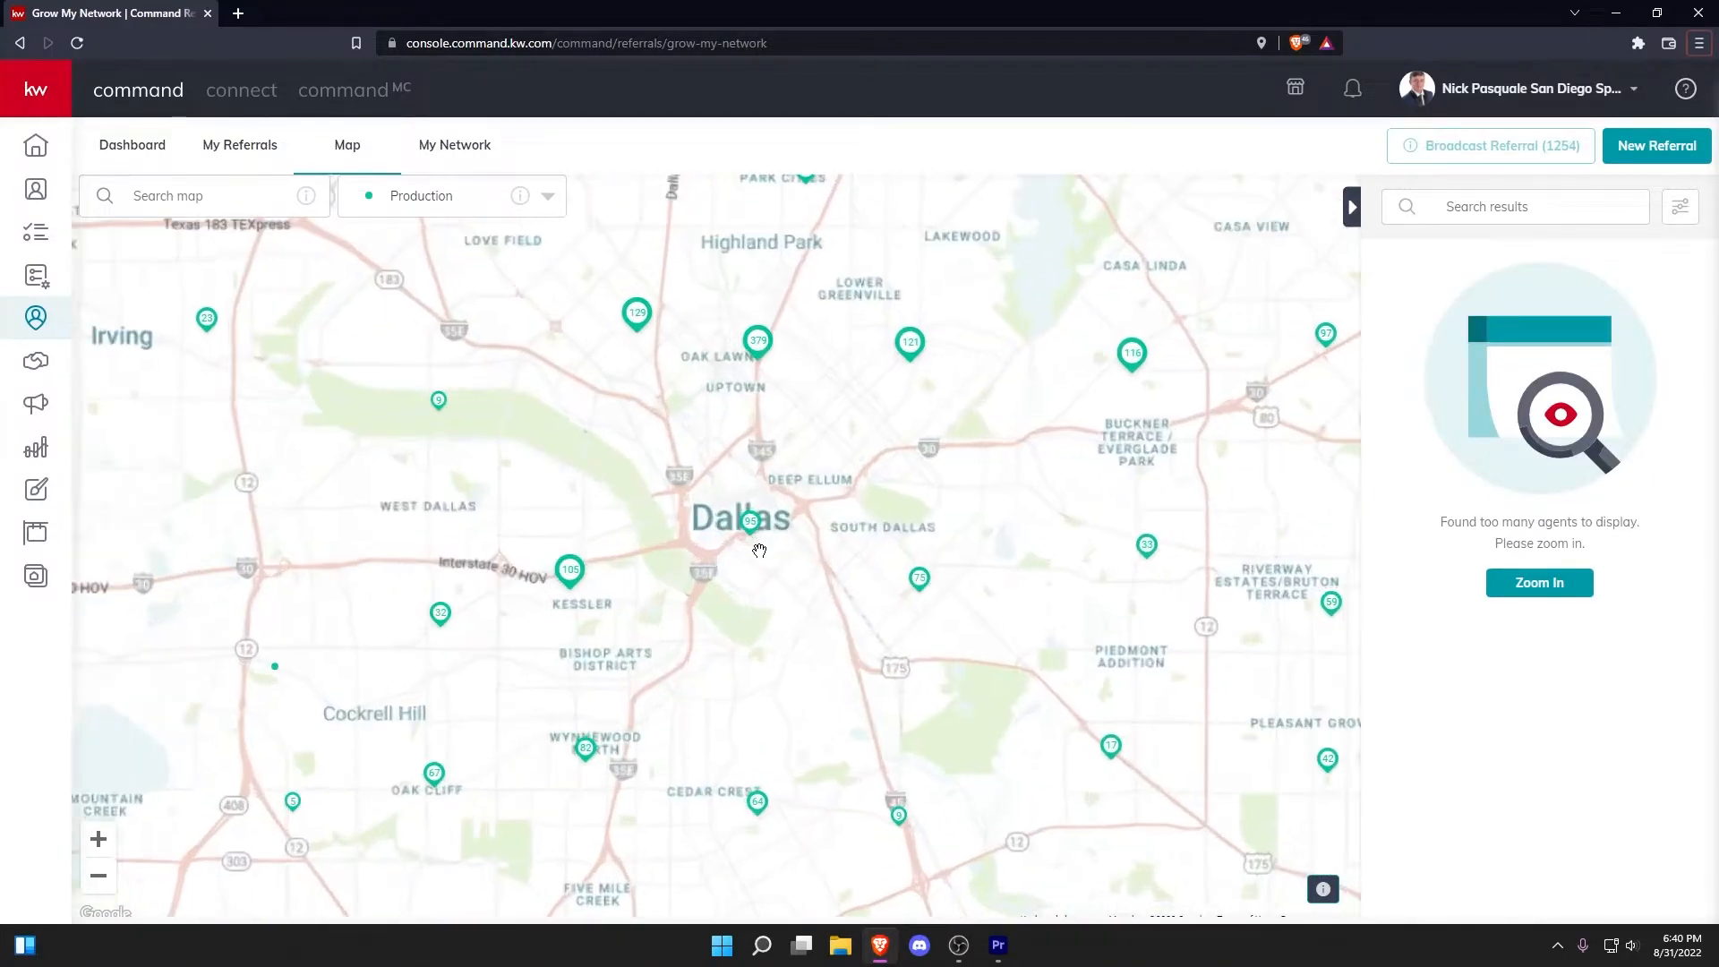
pyautogui.scroll(2, 759, 550)
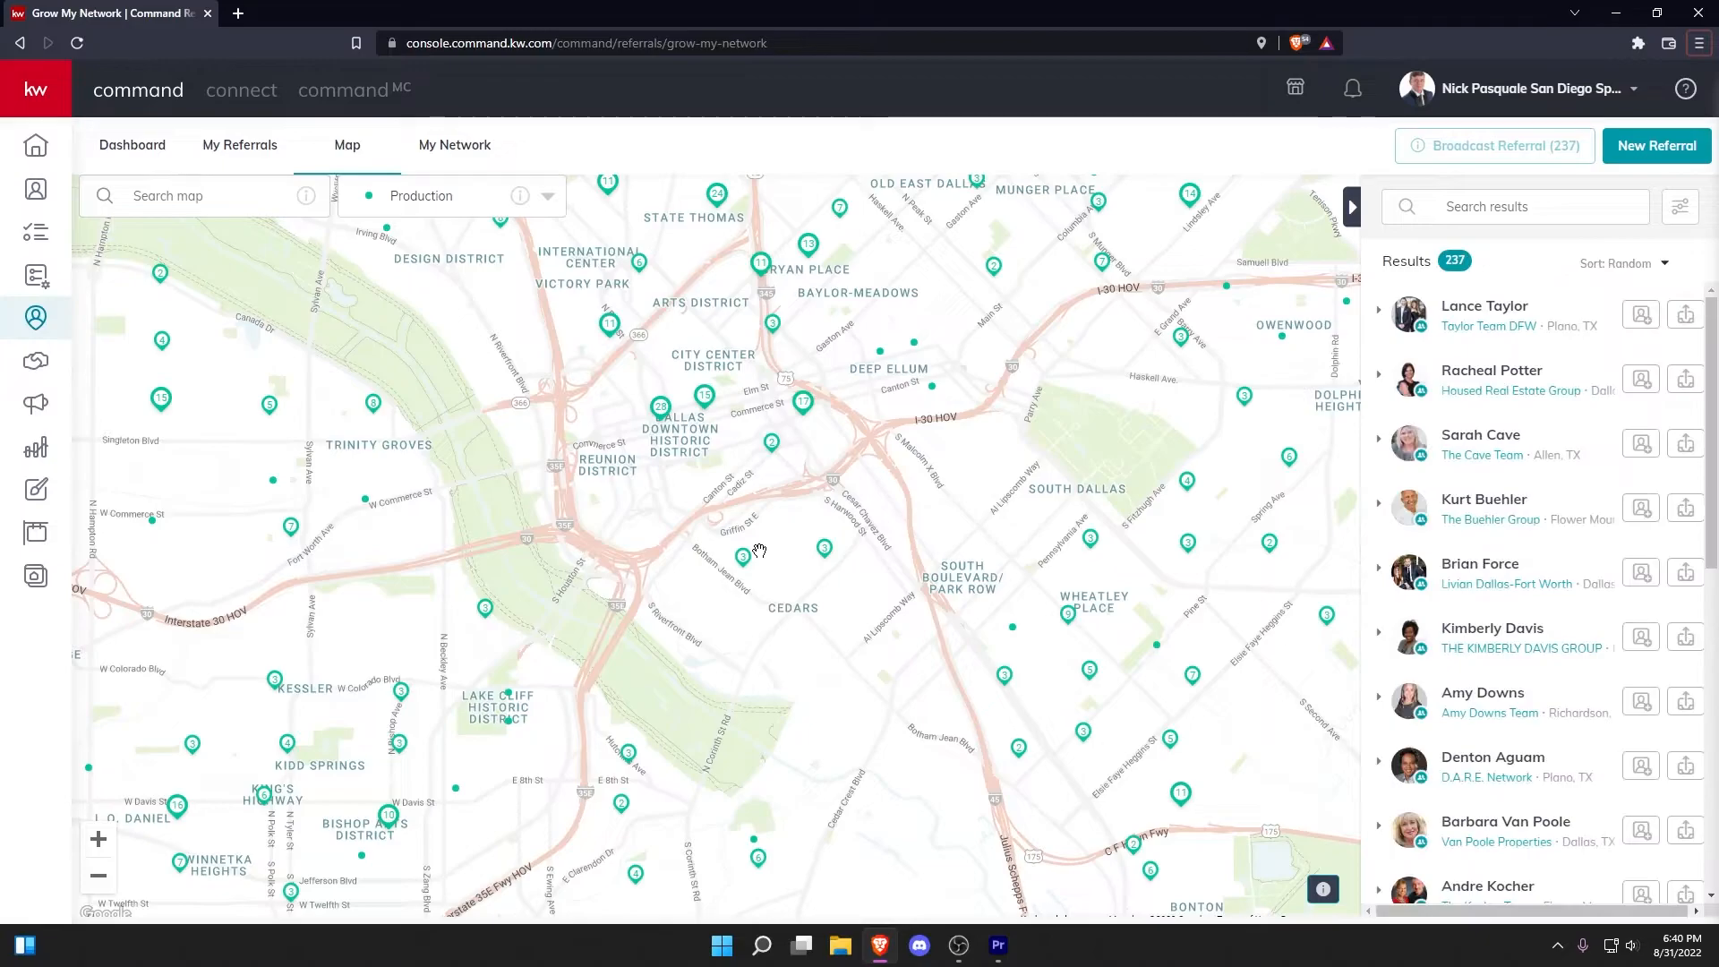
# - Browse the list of Dallas agents and examine the contact details and agent stats of the first two
pyautogui.scroll(-3, 1401, 315)
pyautogui.scroll(-3, 1401, 315)
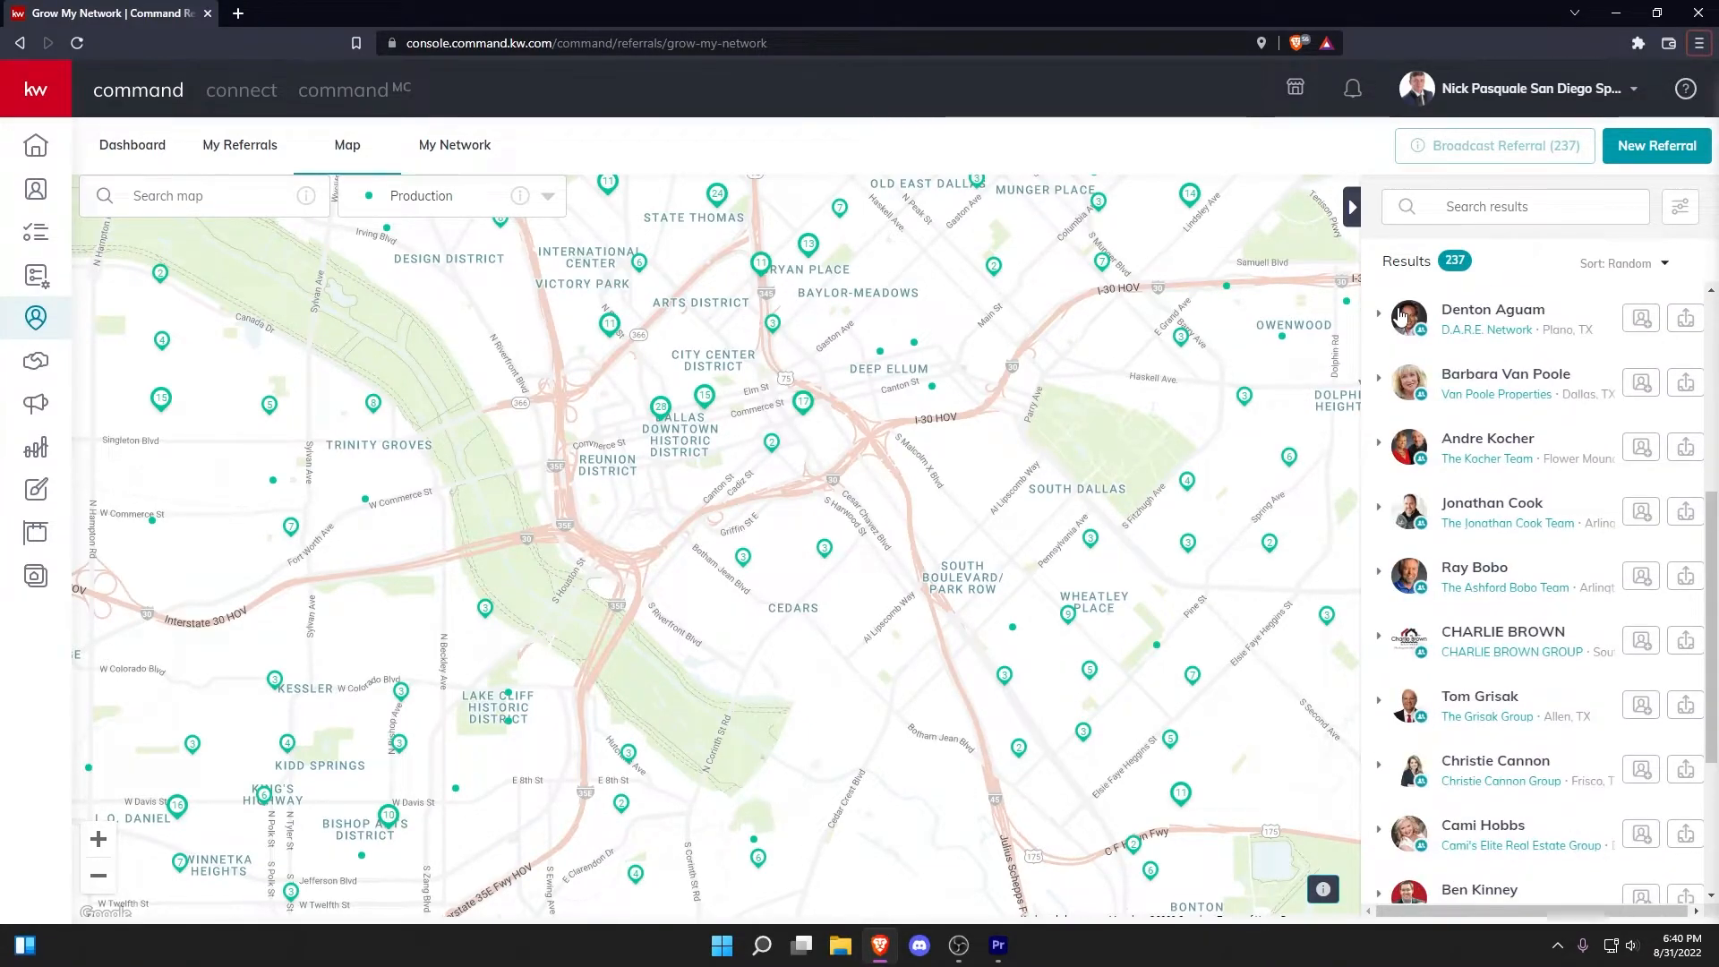
pyautogui.scroll(6, 1403, 322)
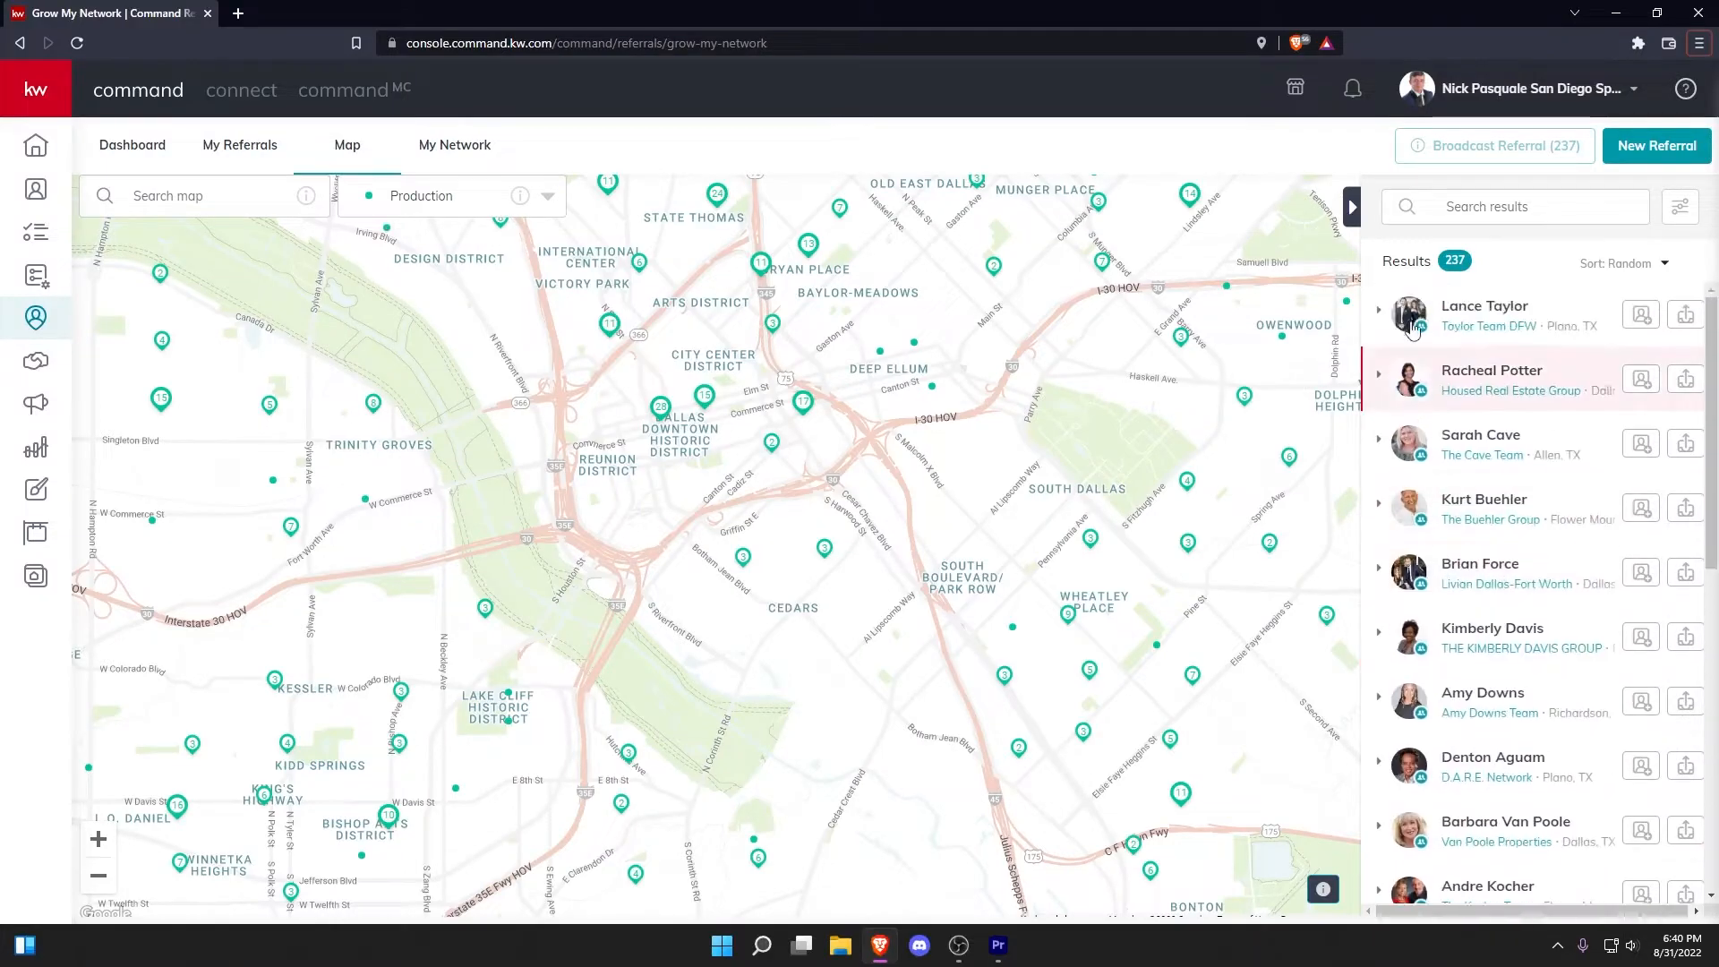
pyautogui.click(1378, 314)
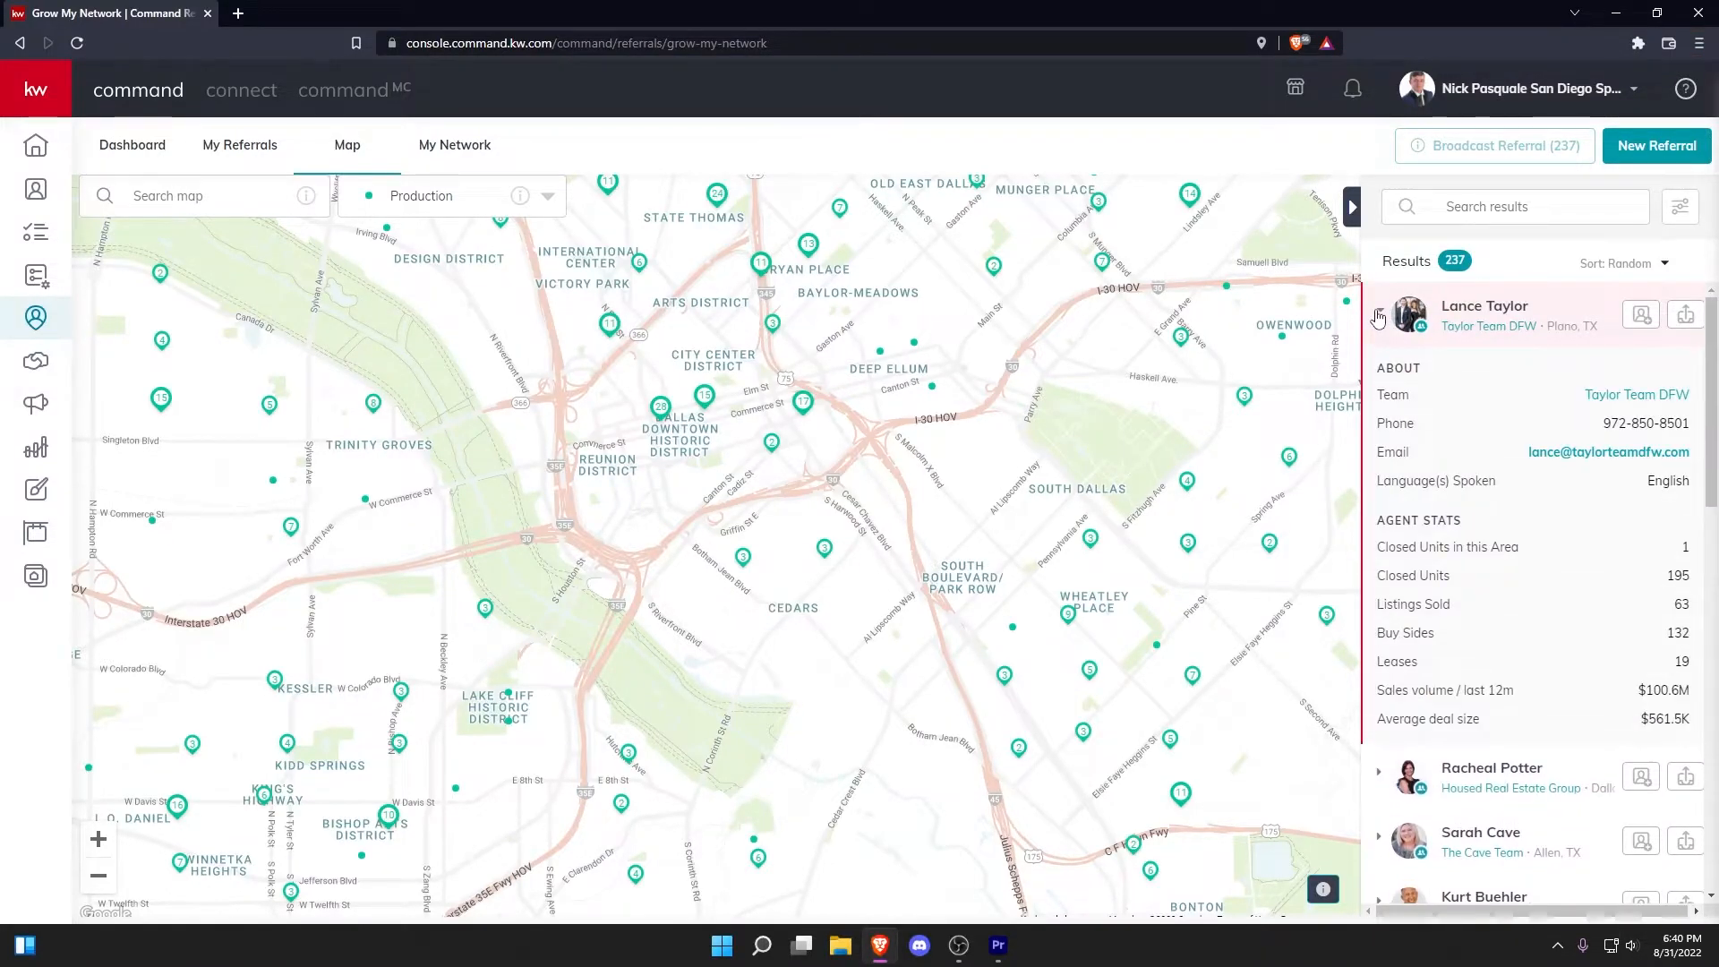
pyautogui.click(1384, 321)
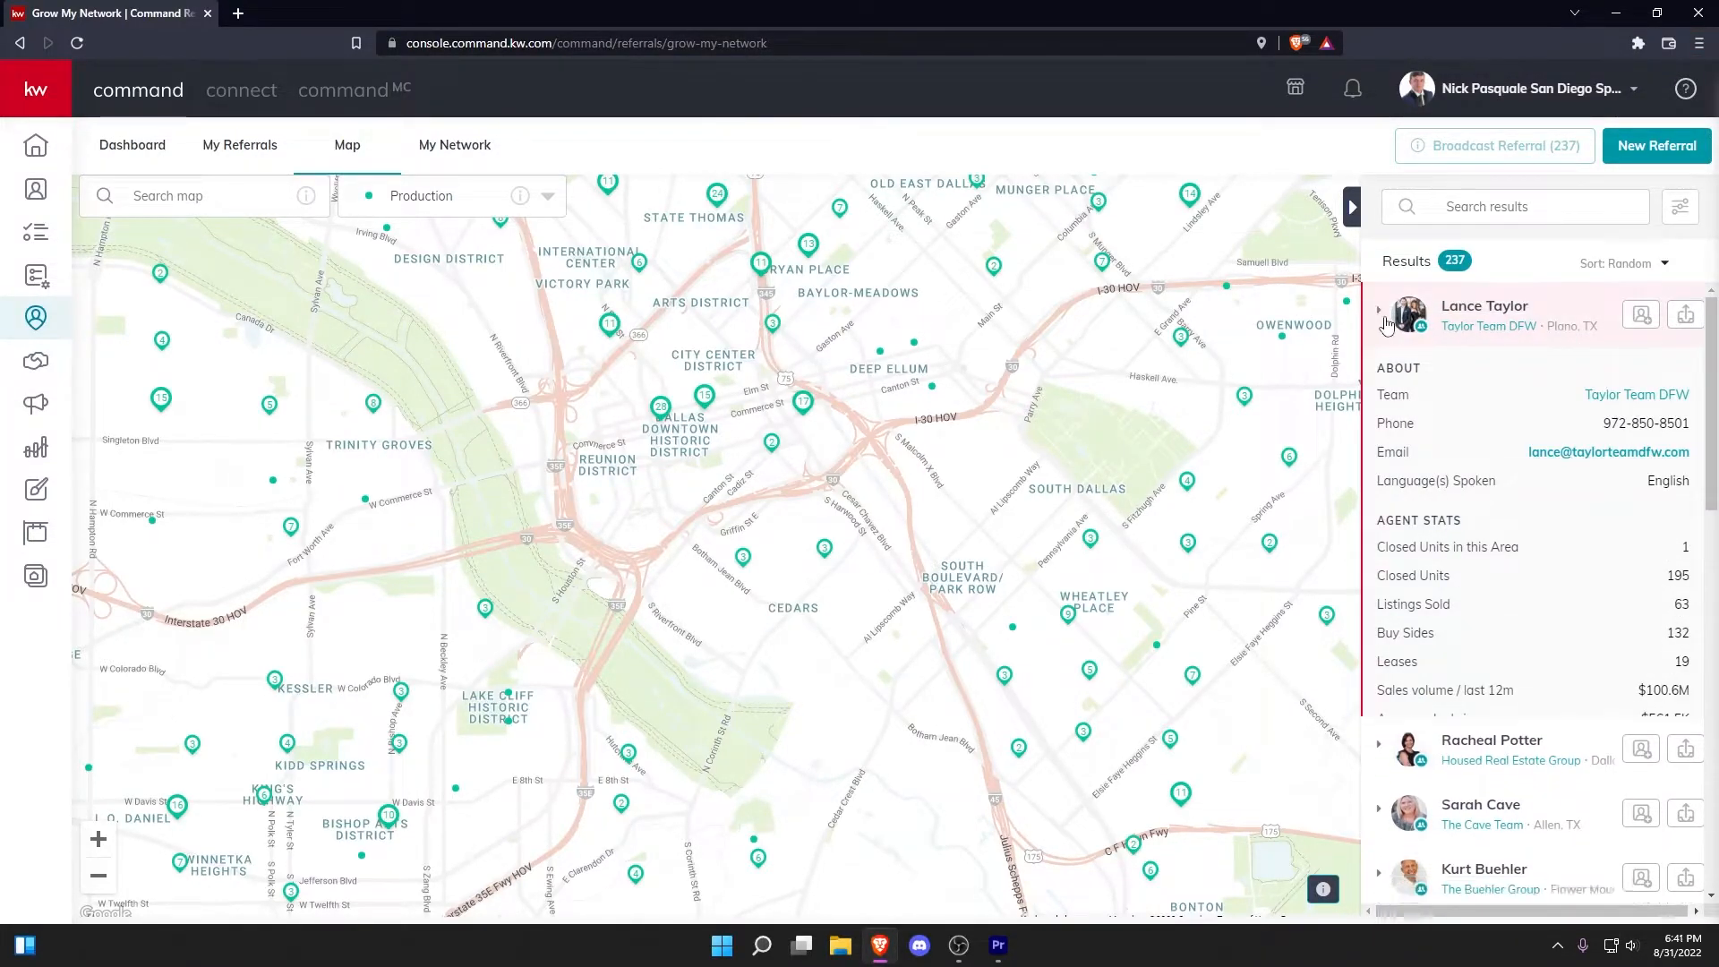
pyautogui.click(1385, 387)
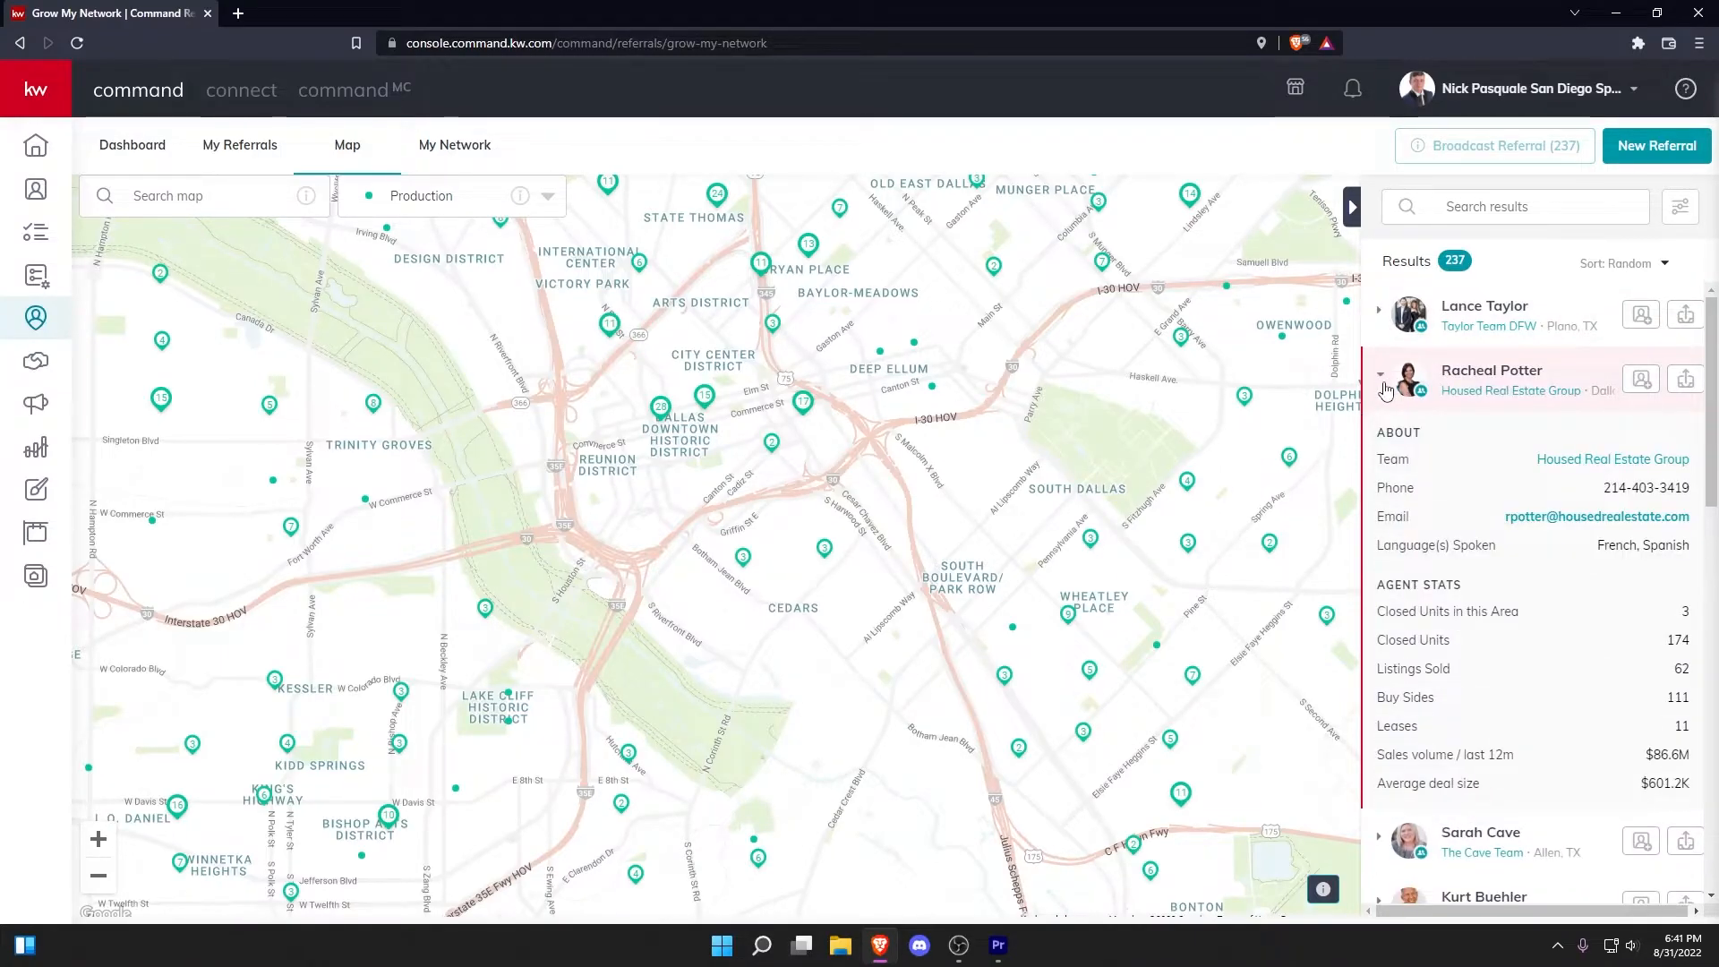
pyautogui.click(1384, 387)
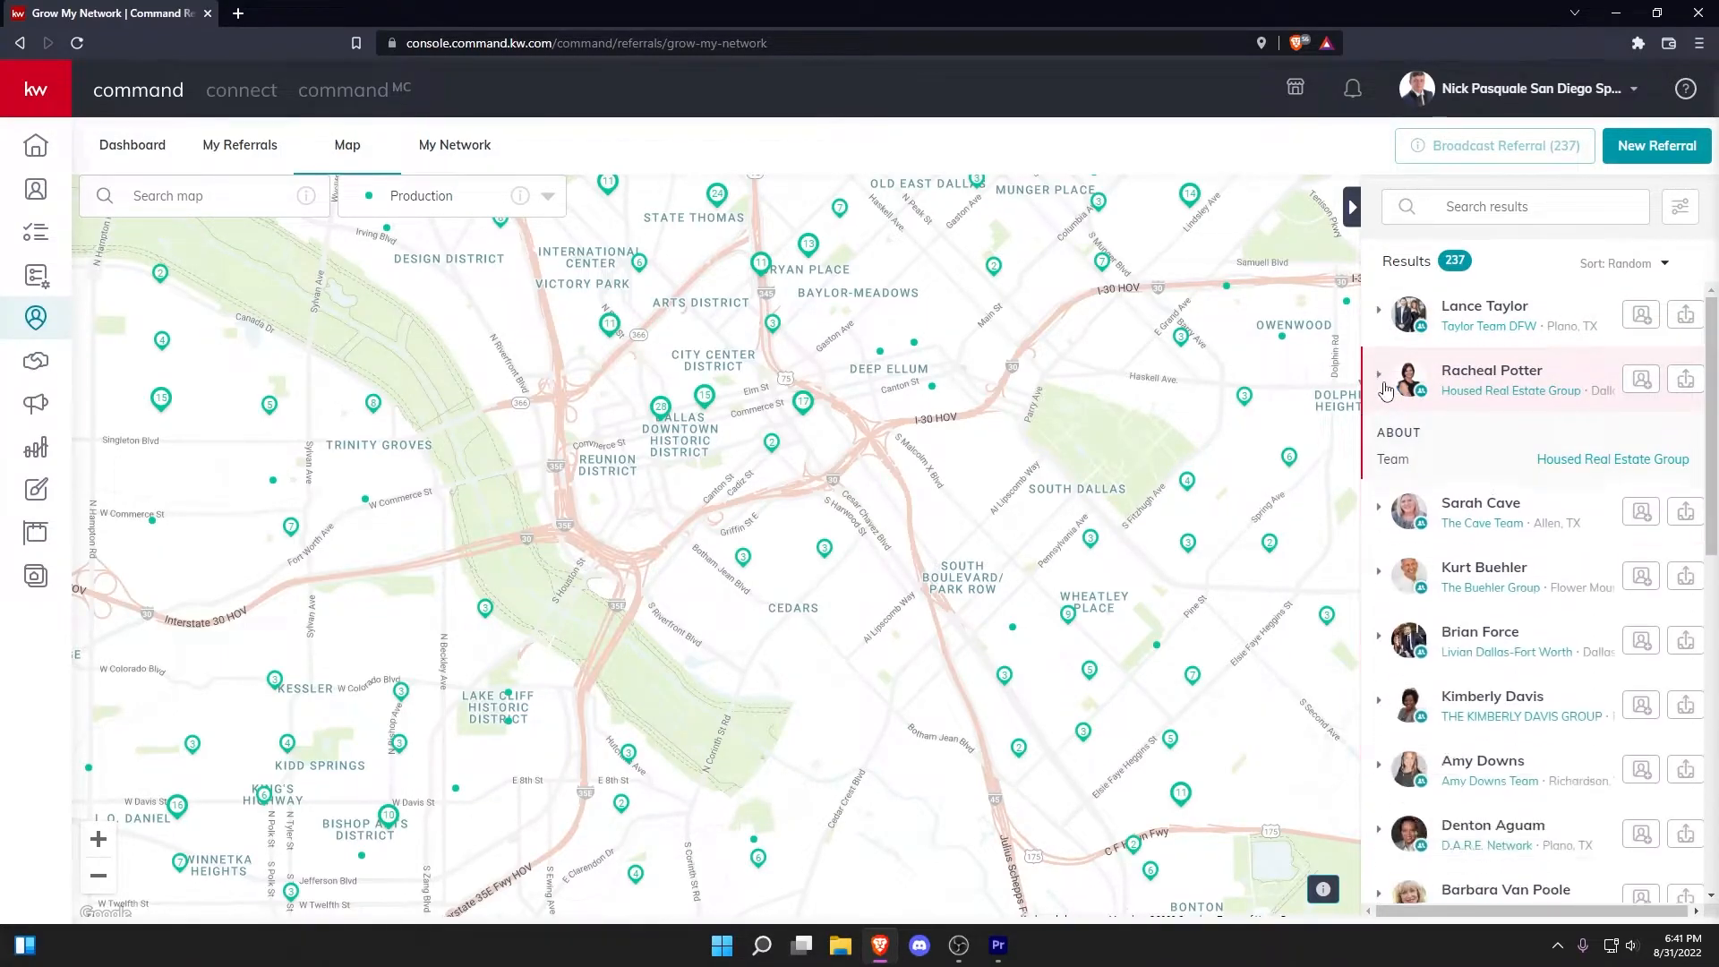
# - View the invitation form for the first listed agent, including its personalized message field, and cancel it without sending
pyautogui.click(1642, 315)
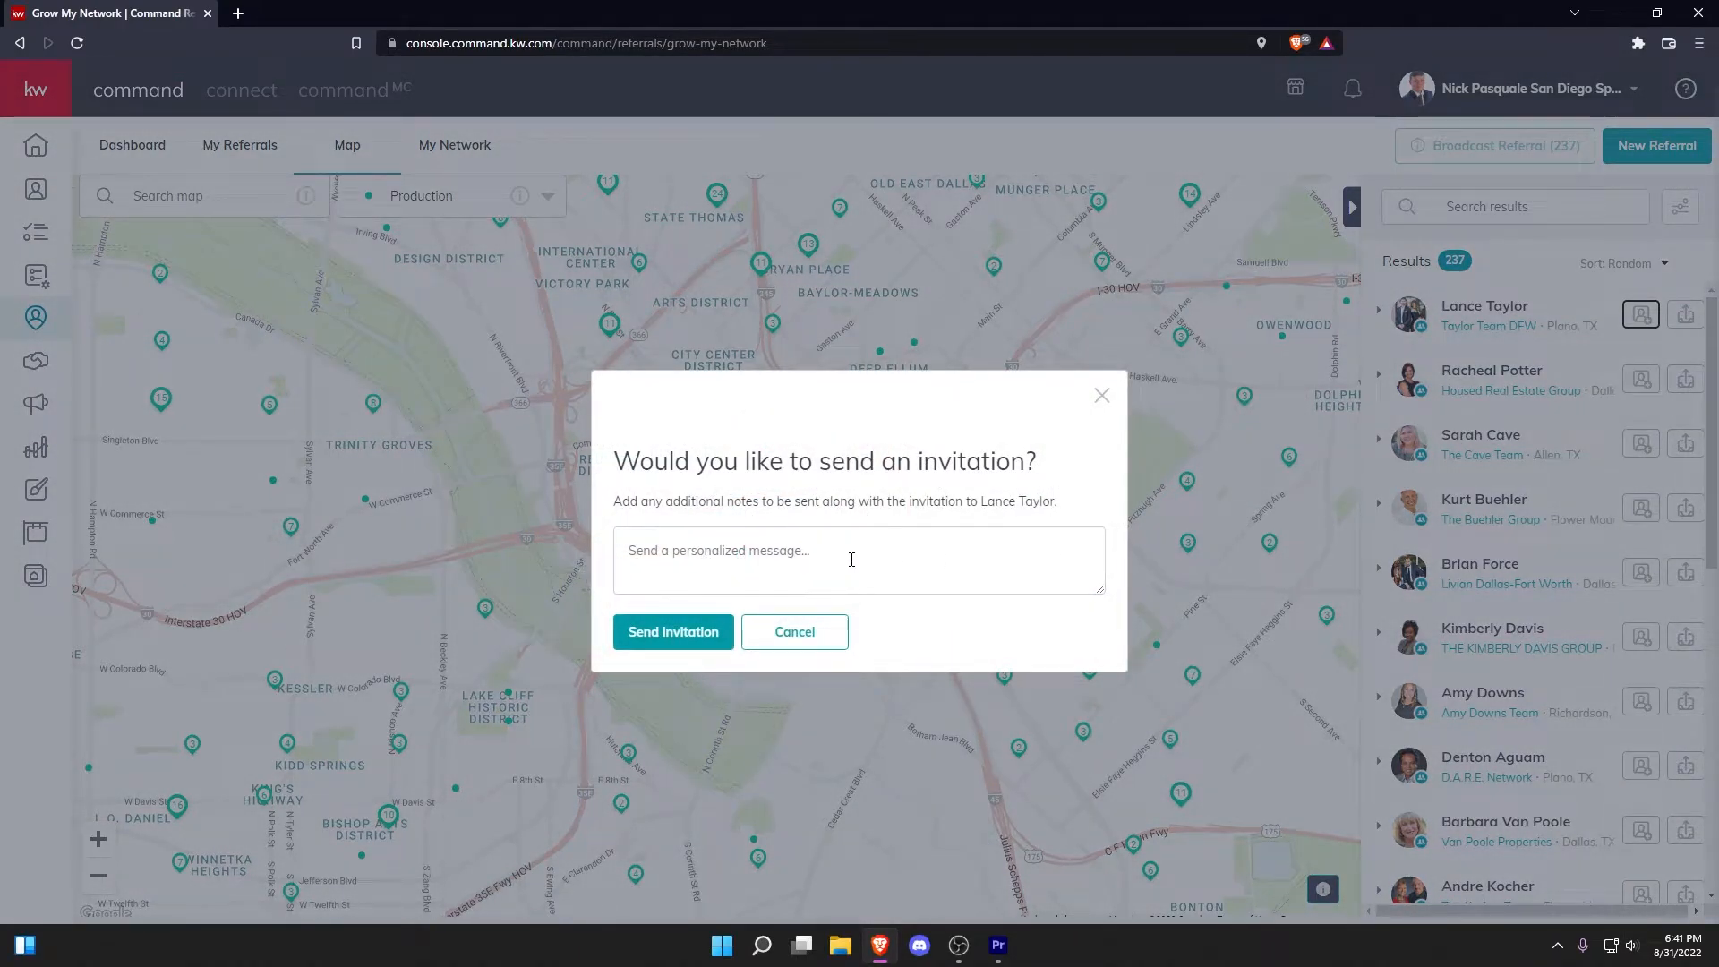
pyautogui.click(802, 576)
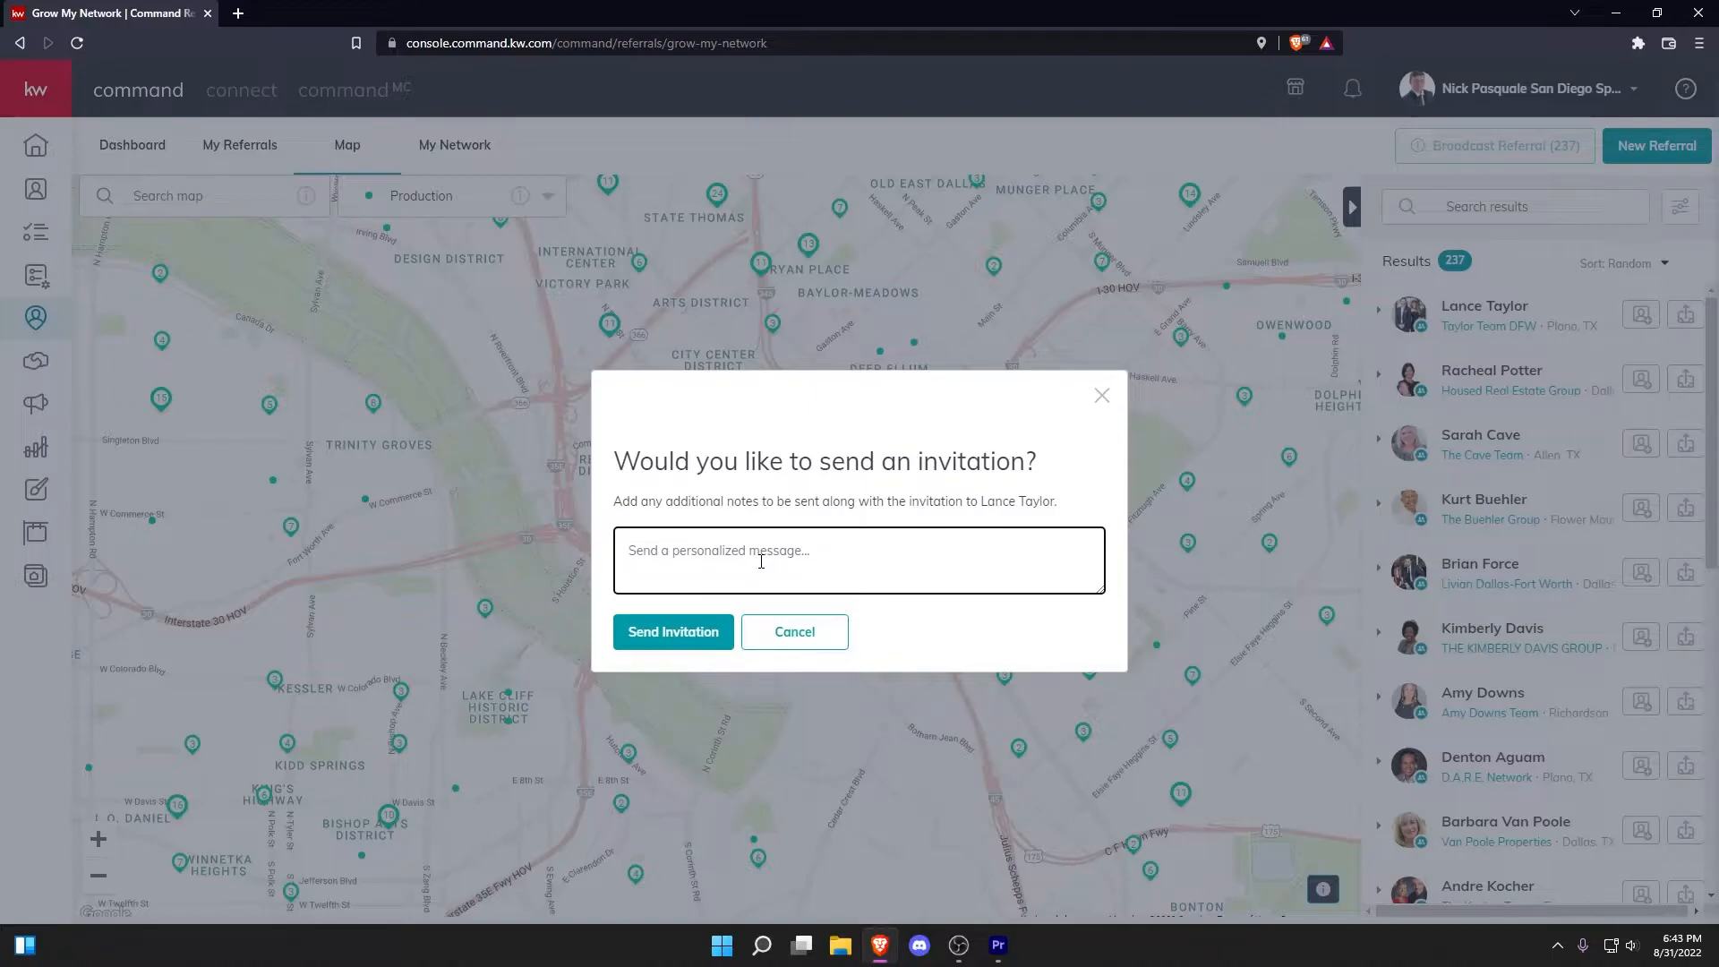
pyautogui.click(778, 634)
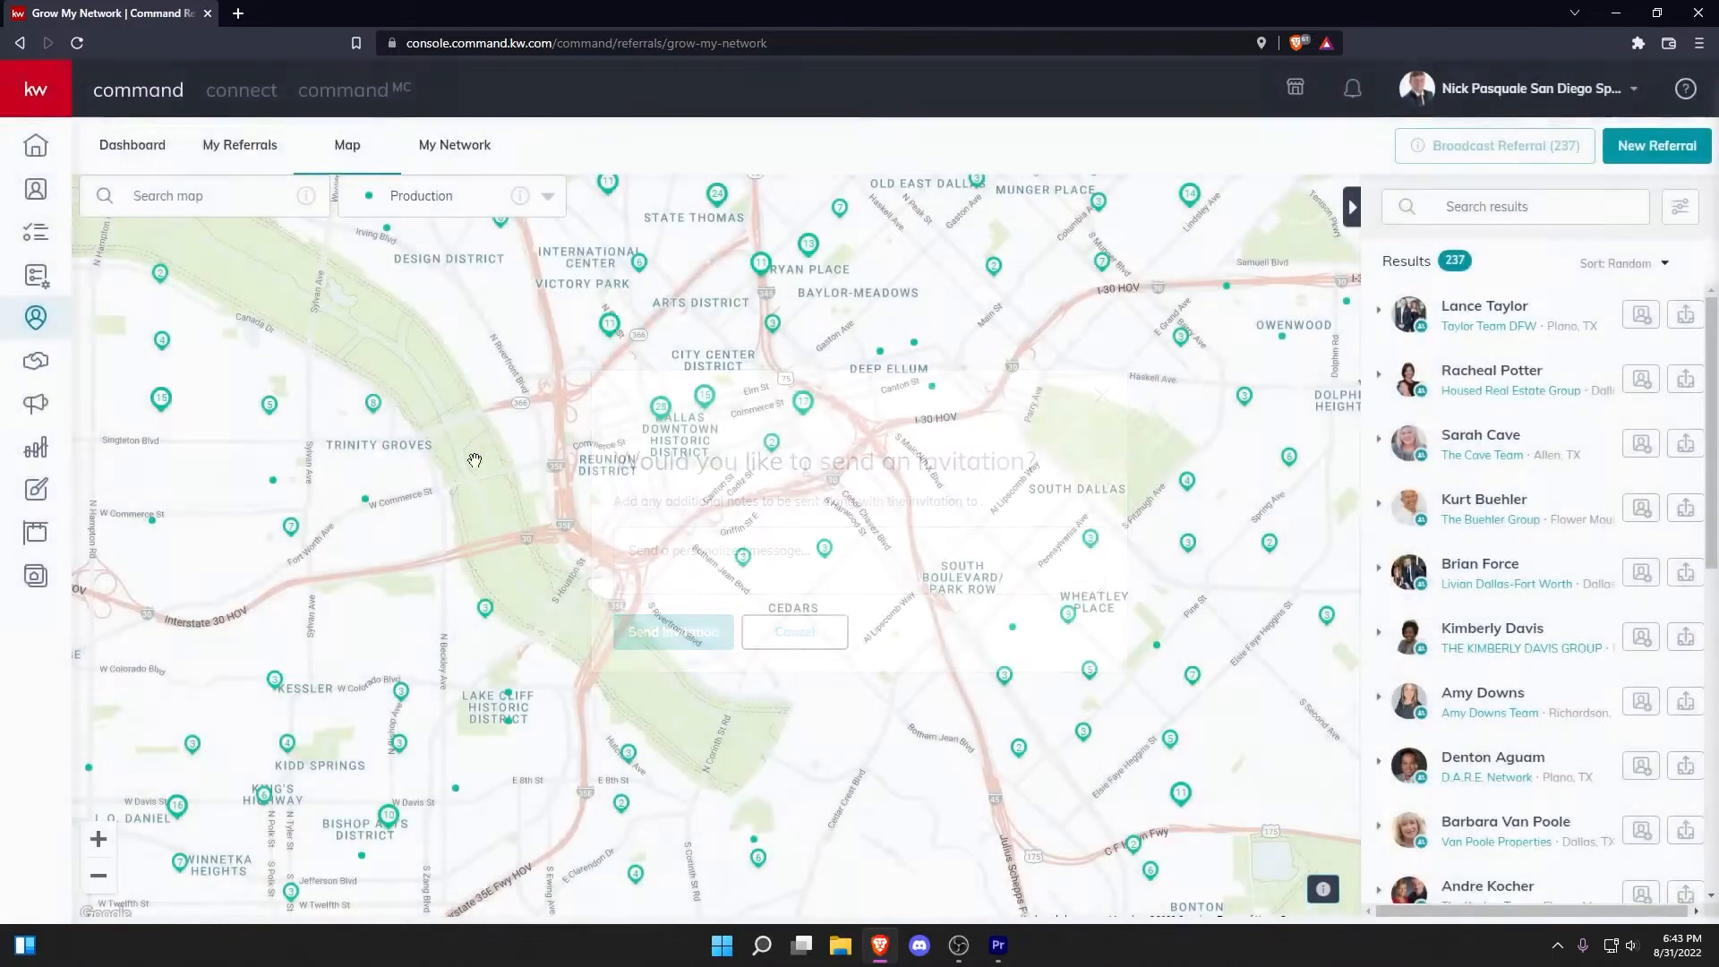
# - Review the pending inbound and outbound invites from the referrals dashboard and return to the dashboard
pyautogui.click(136, 161)
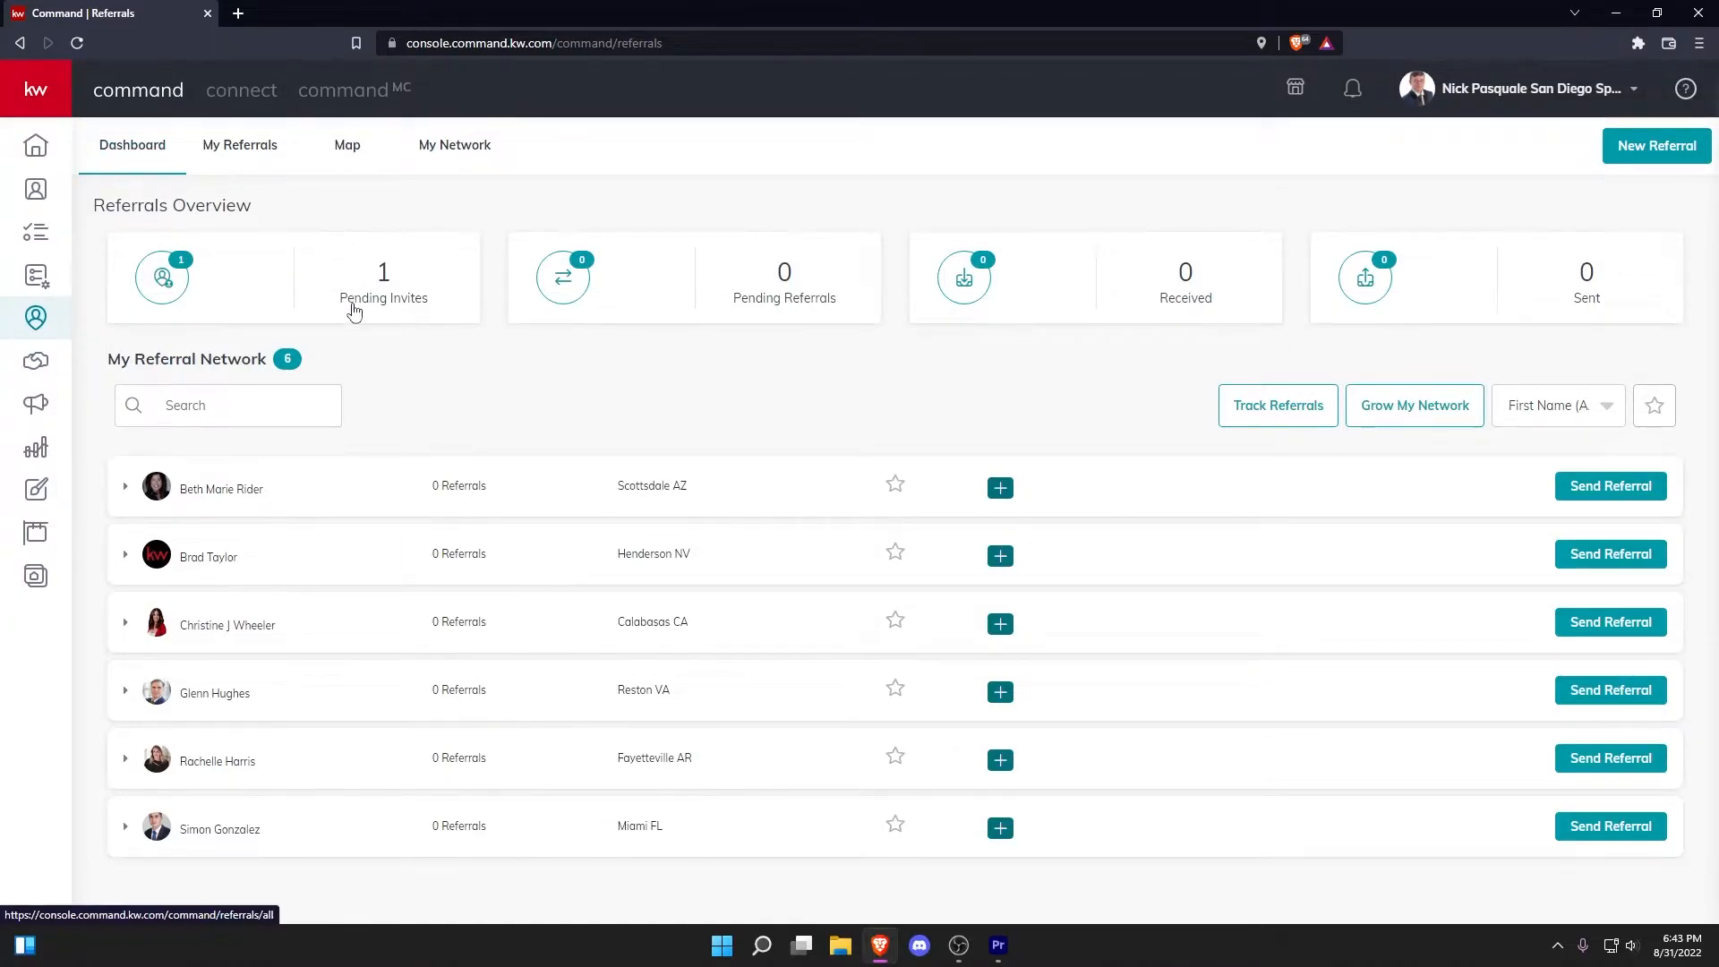
pyautogui.click(298, 296)
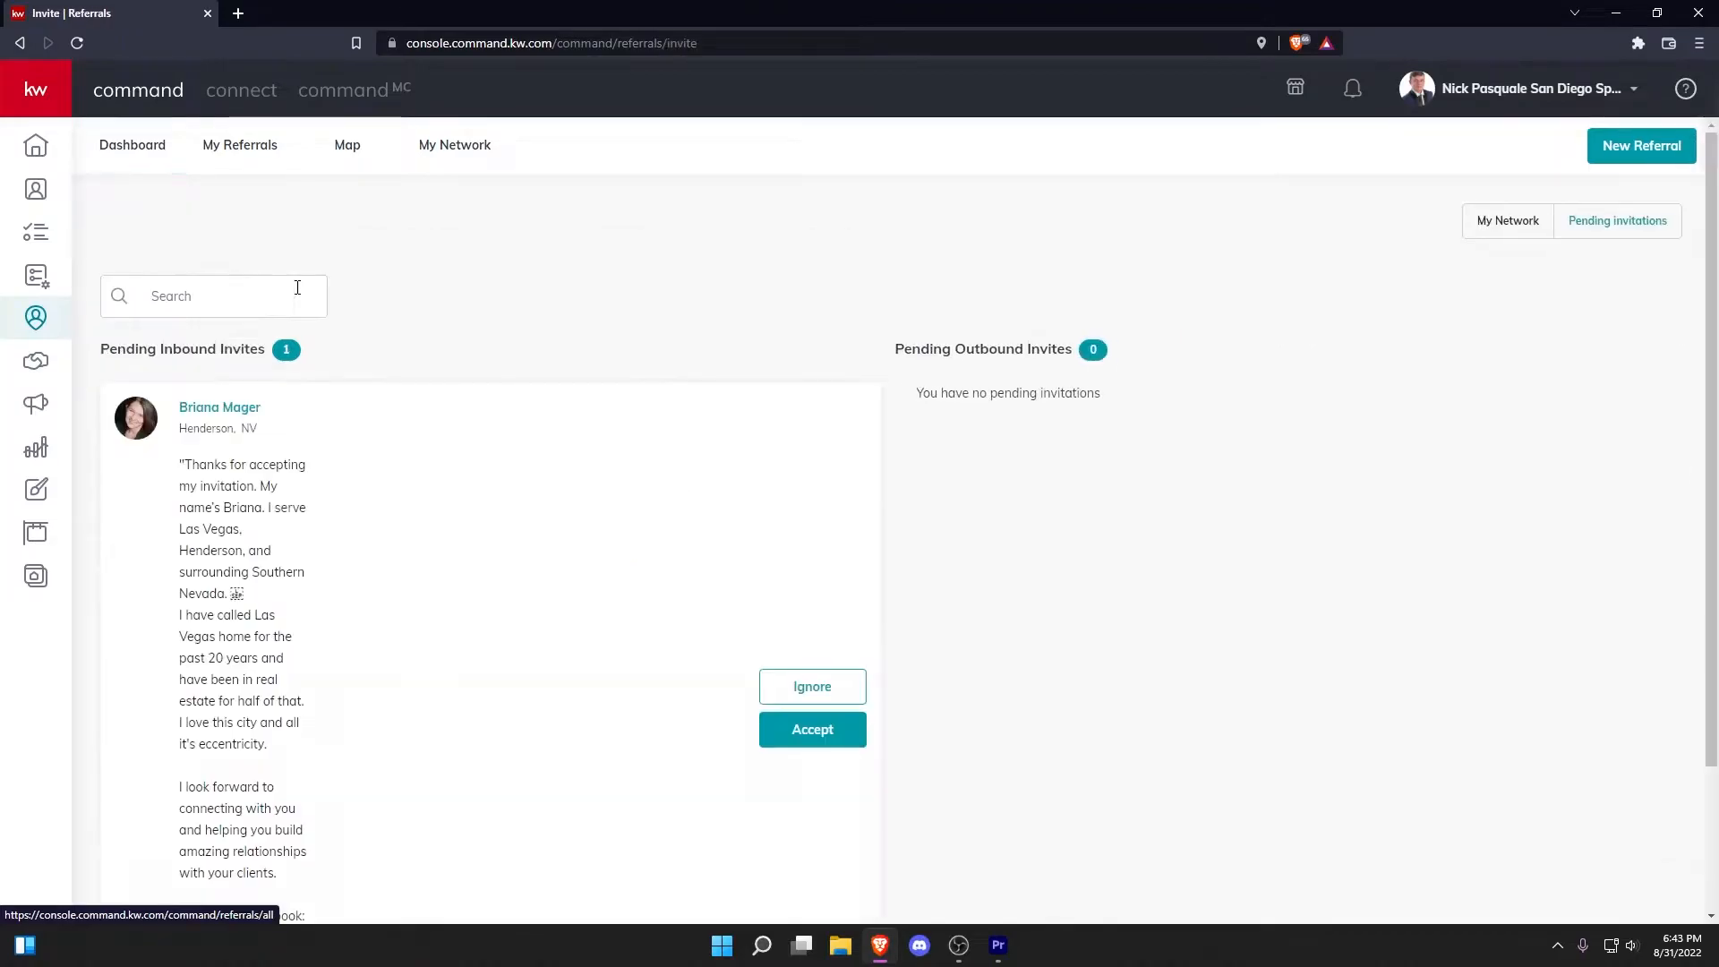
pyautogui.scroll(-1, 189, 481)
pyautogui.scroll(-2, 189, 481)
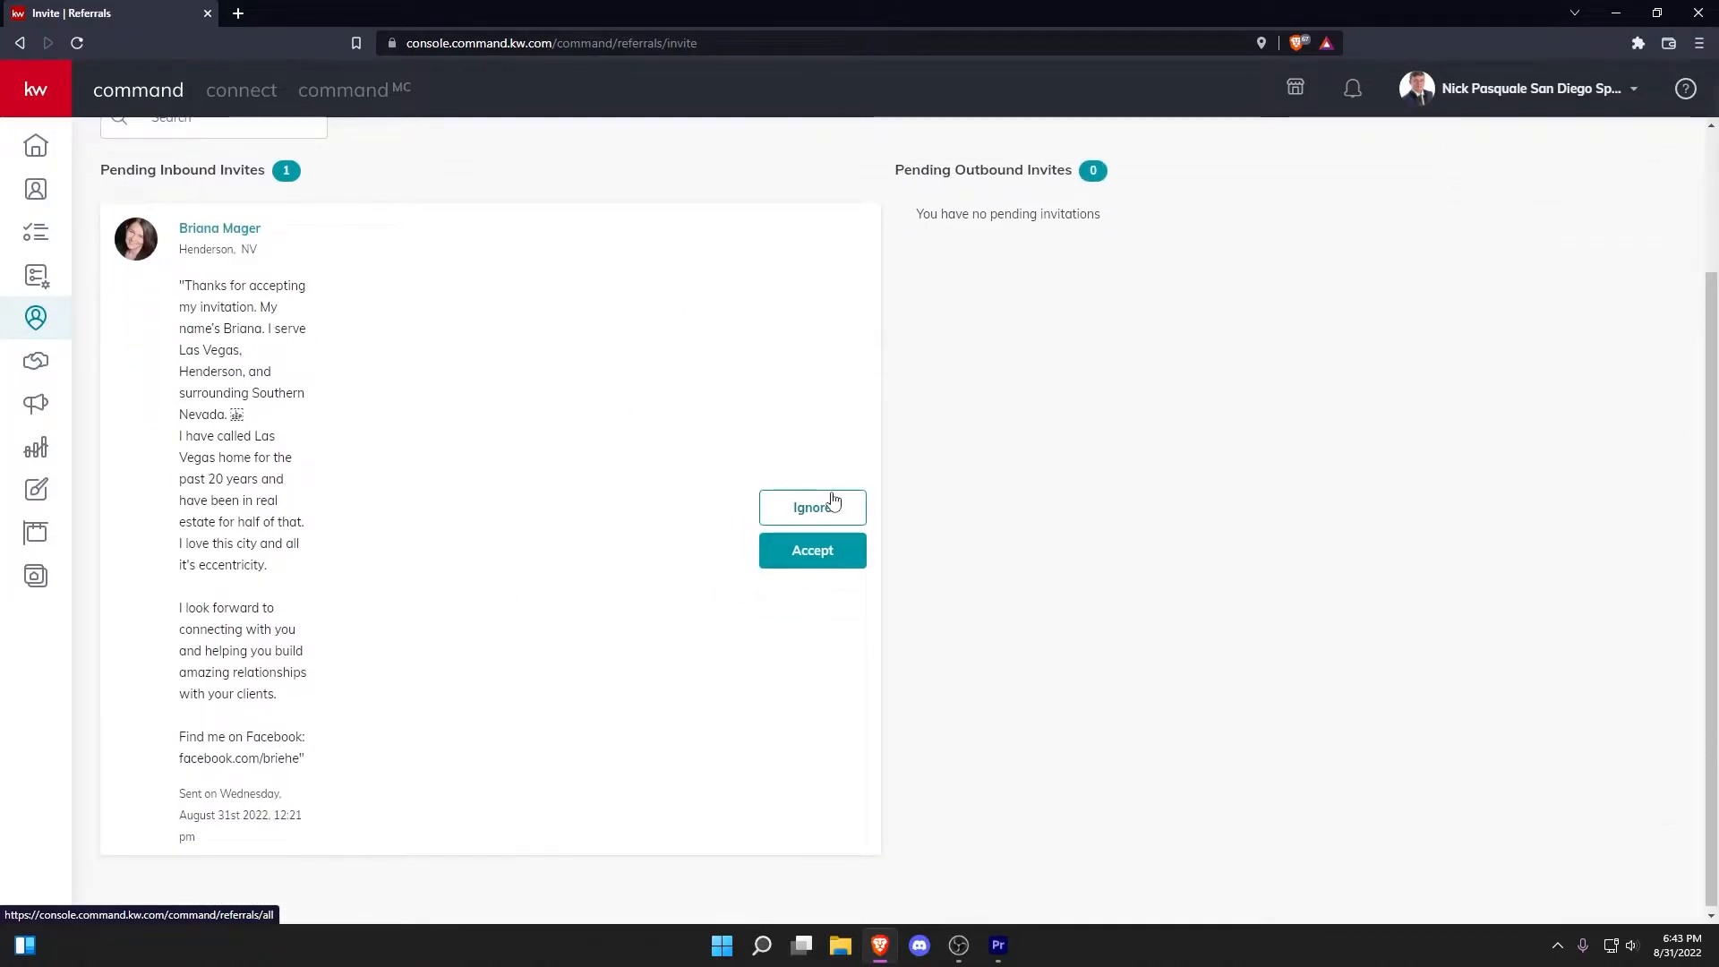
pyautogui.scroll(2, 764, 526)
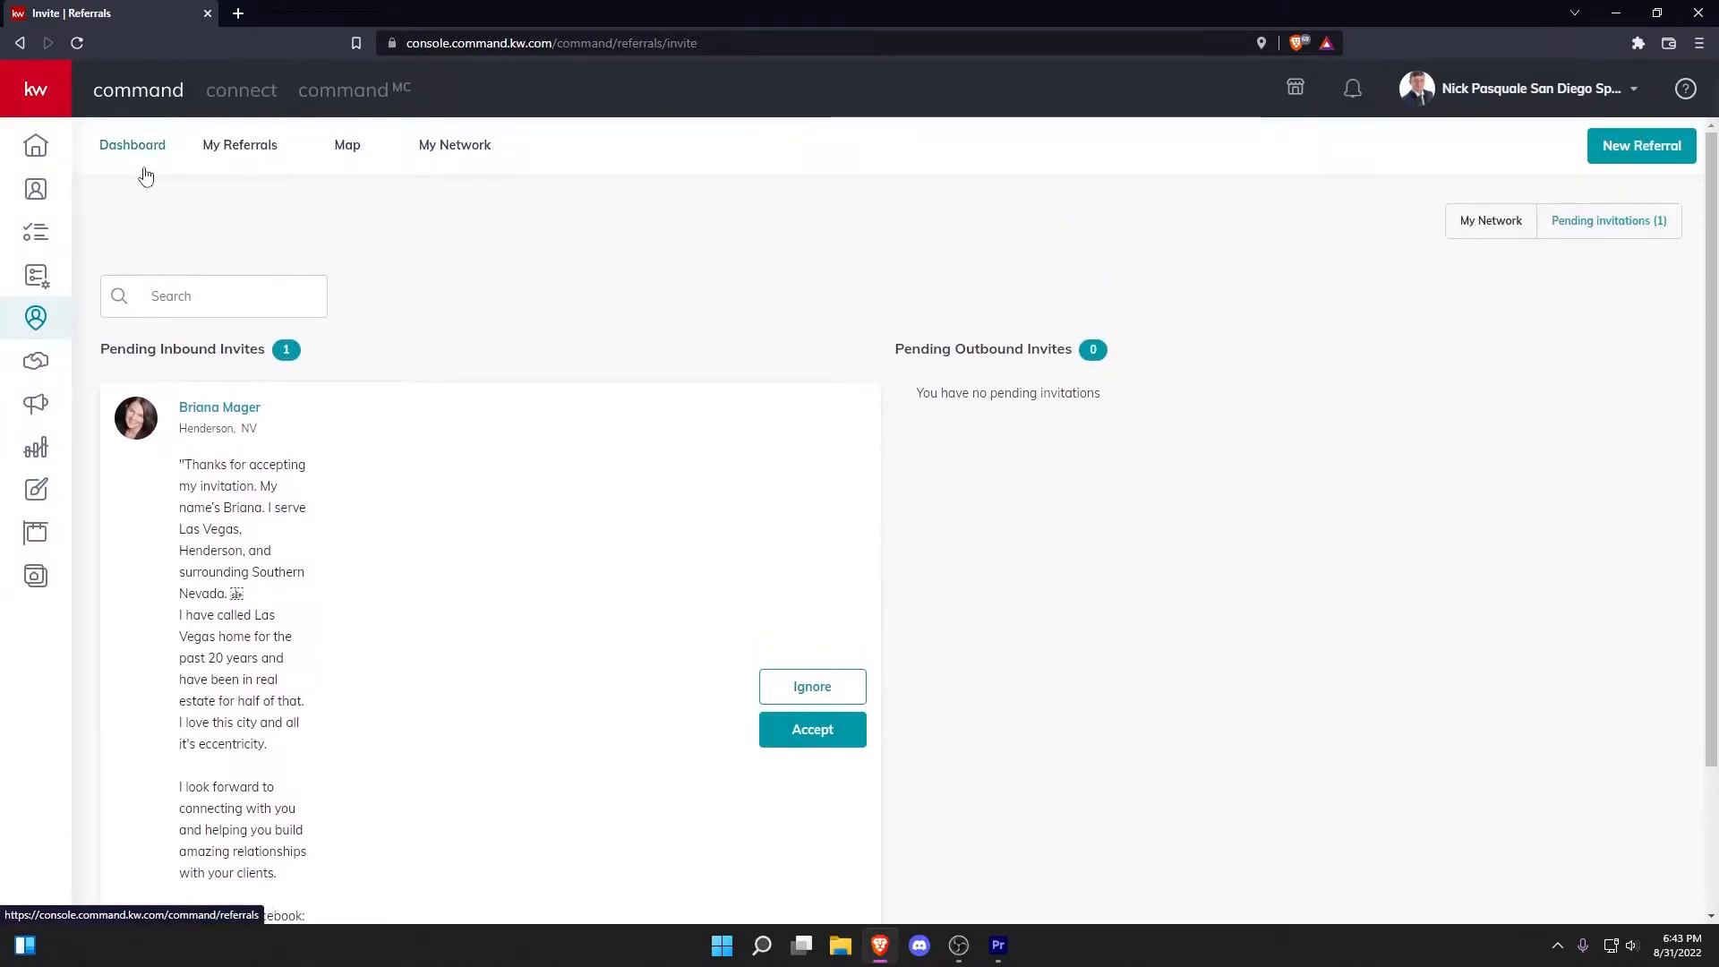
pyautogui.click(146, 173)
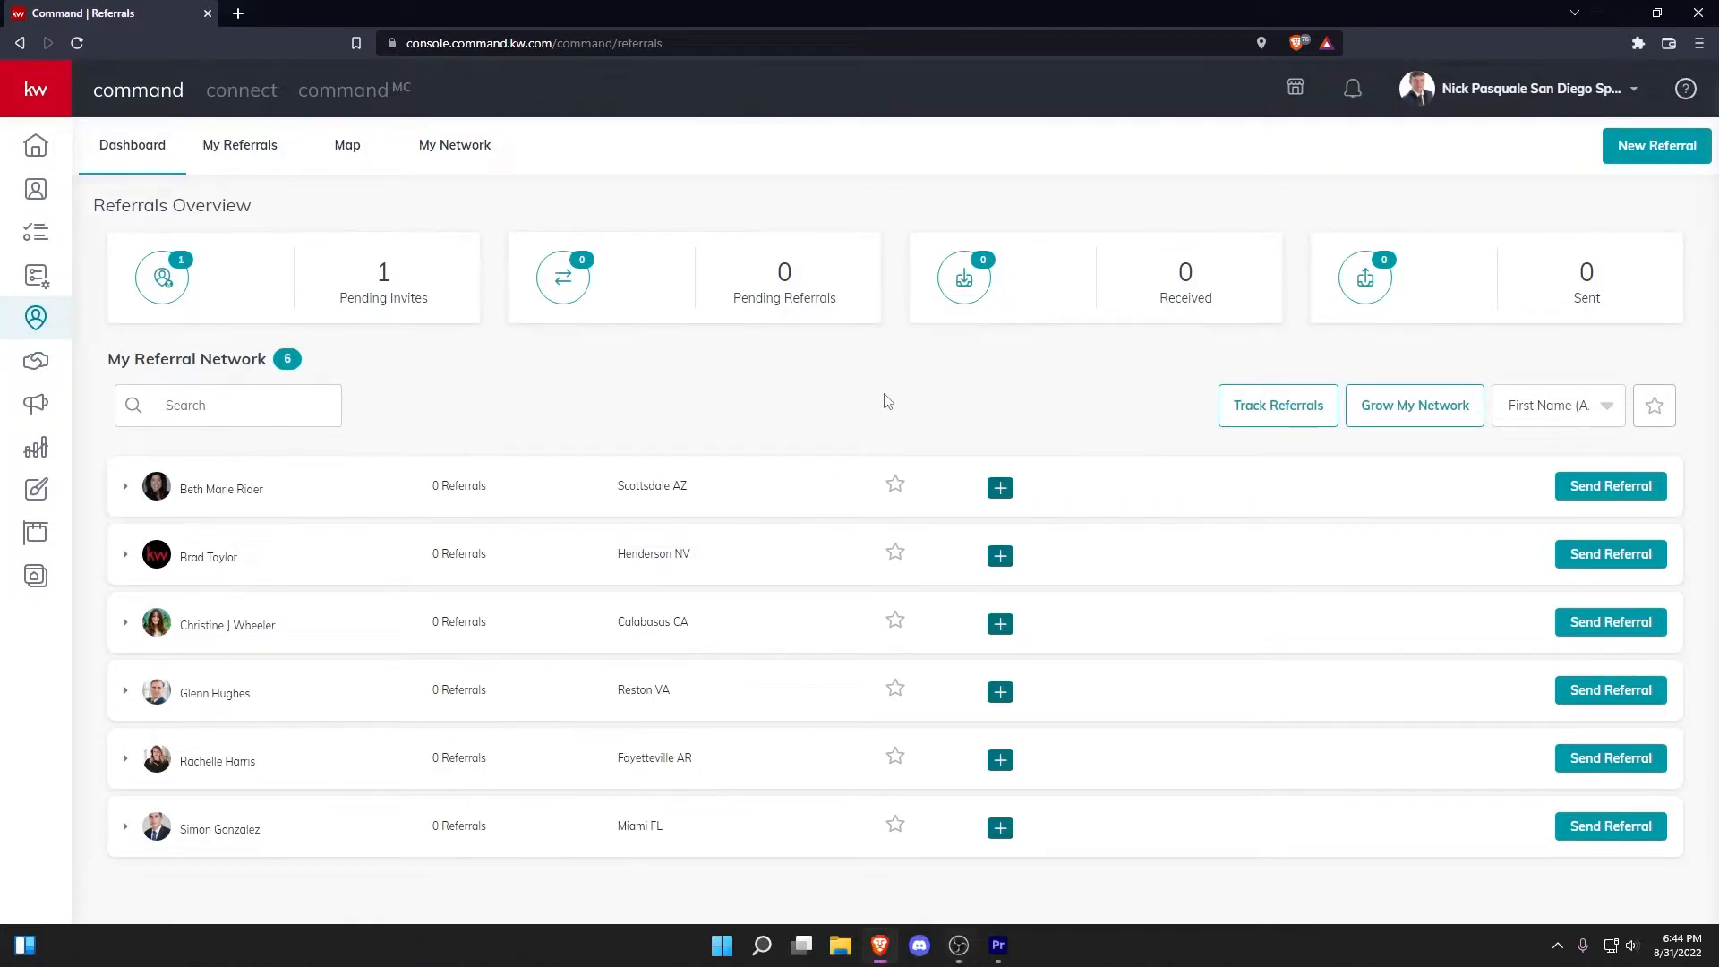
# - Start a new referral, look at its in-network agent selector, and use Find Agent to look for agents on the map
pyautogui.click(1620, 159)
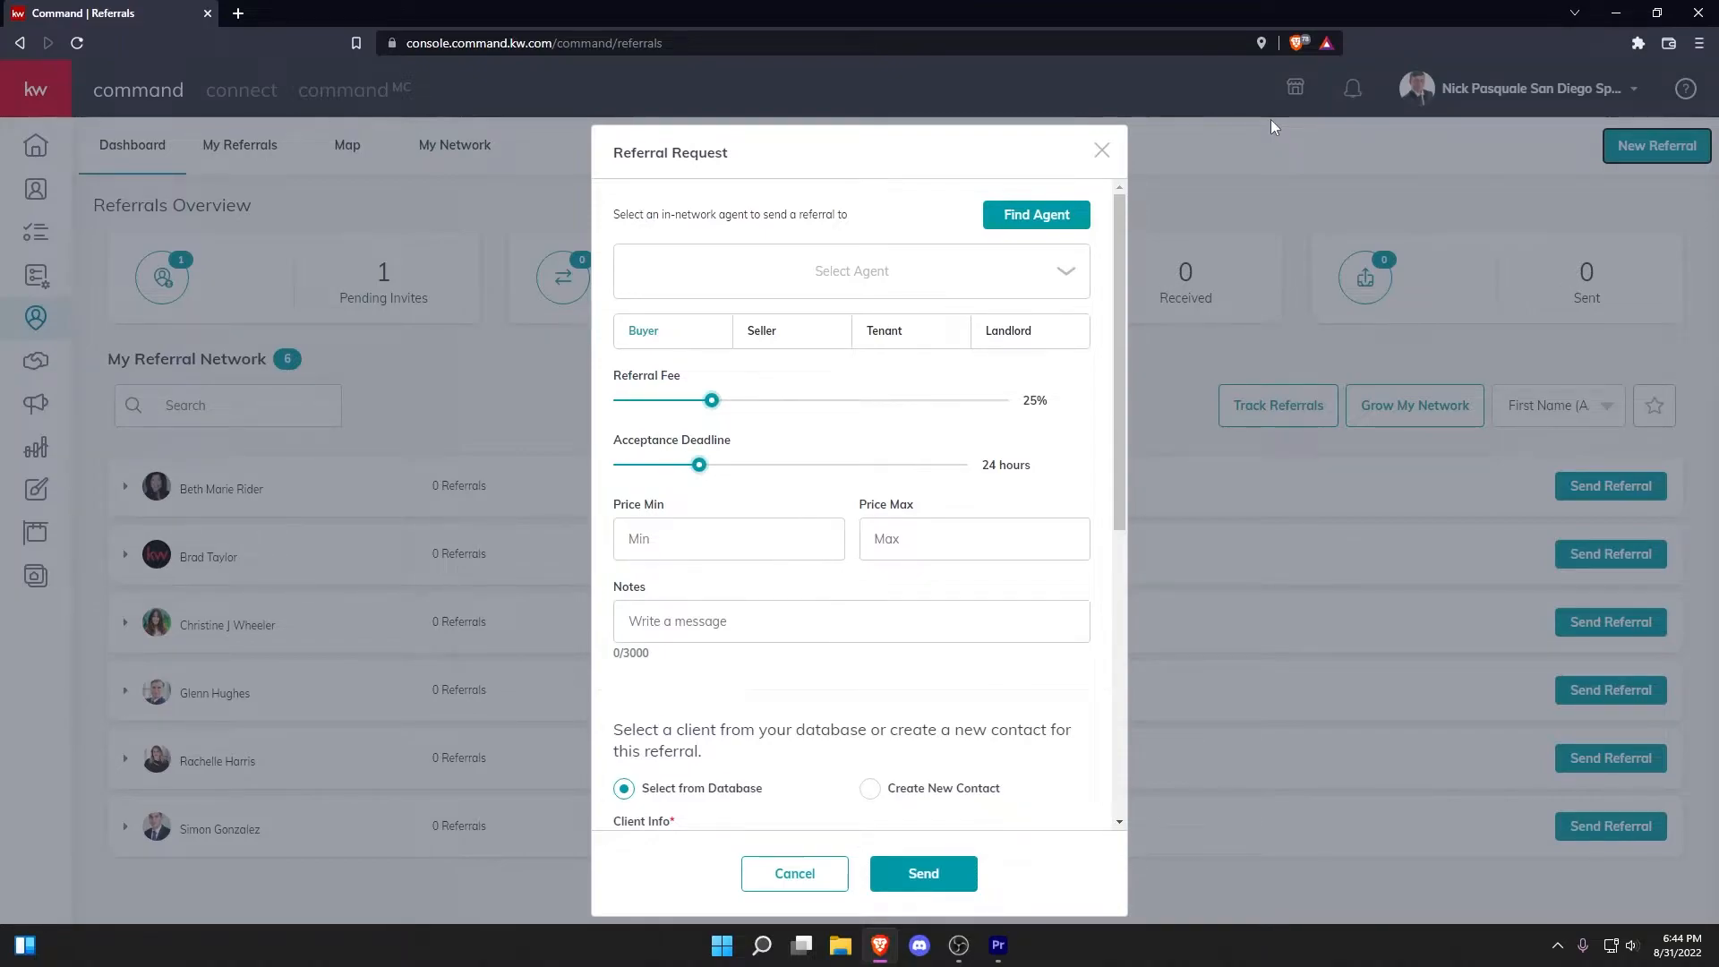
pyautogui.click(910, 274)
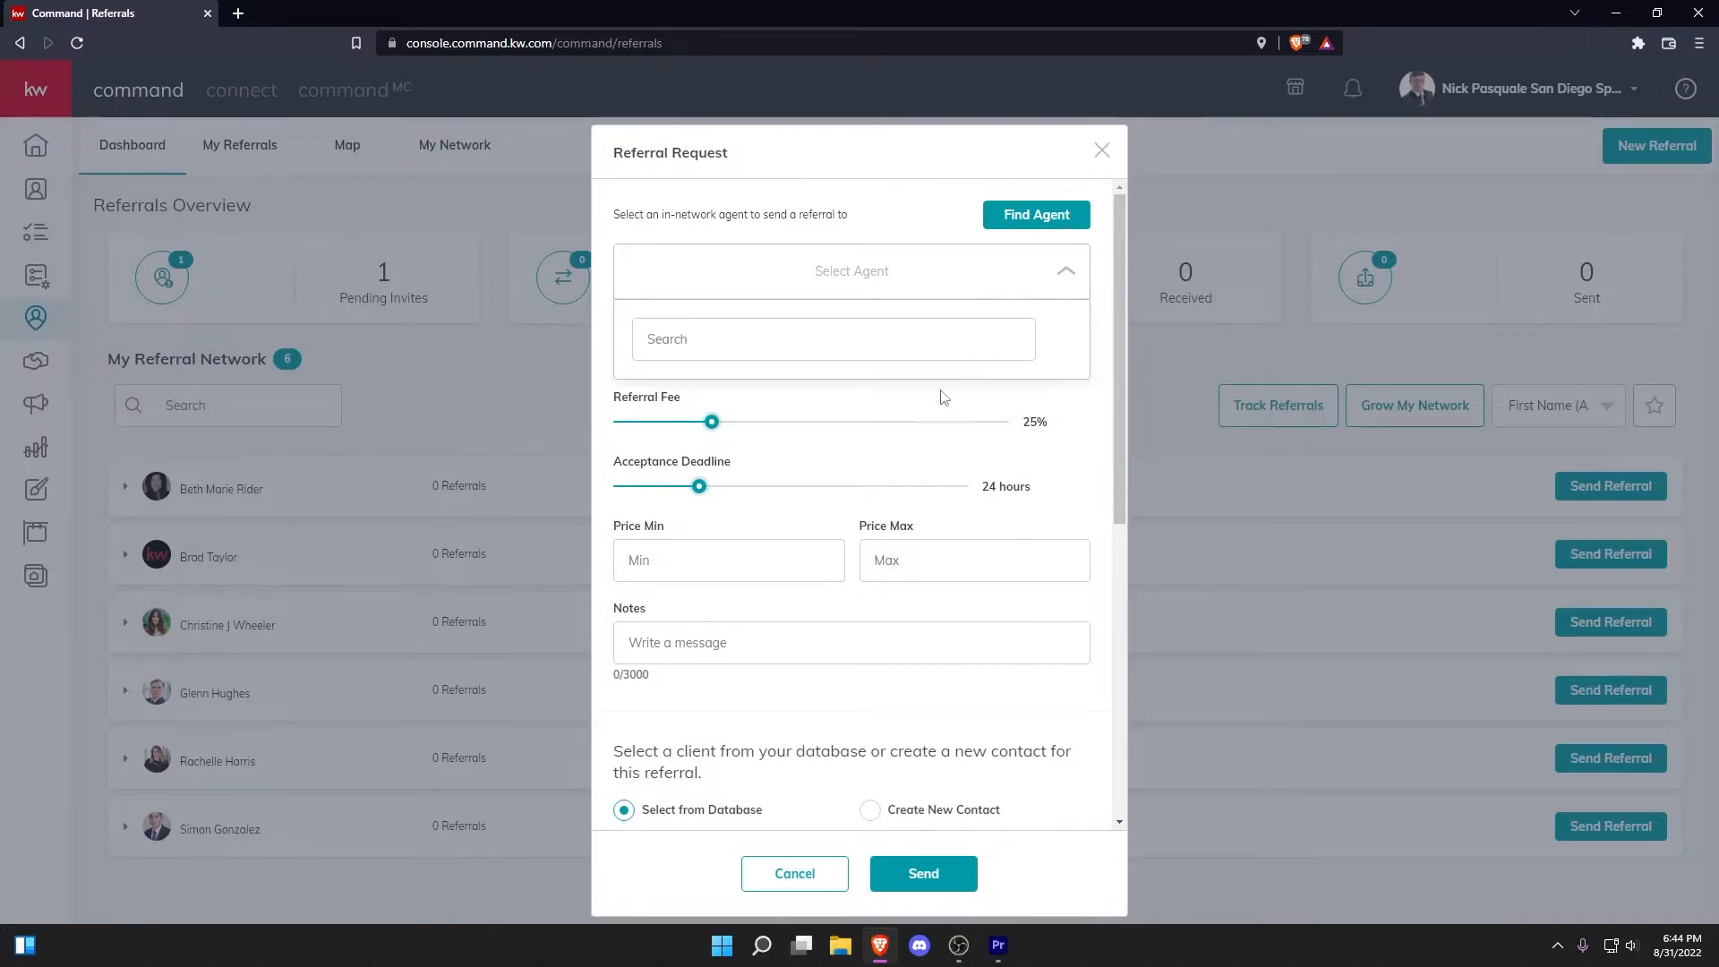
pyautogui.click(974, 276)
pyautogui.click(1032, 213)
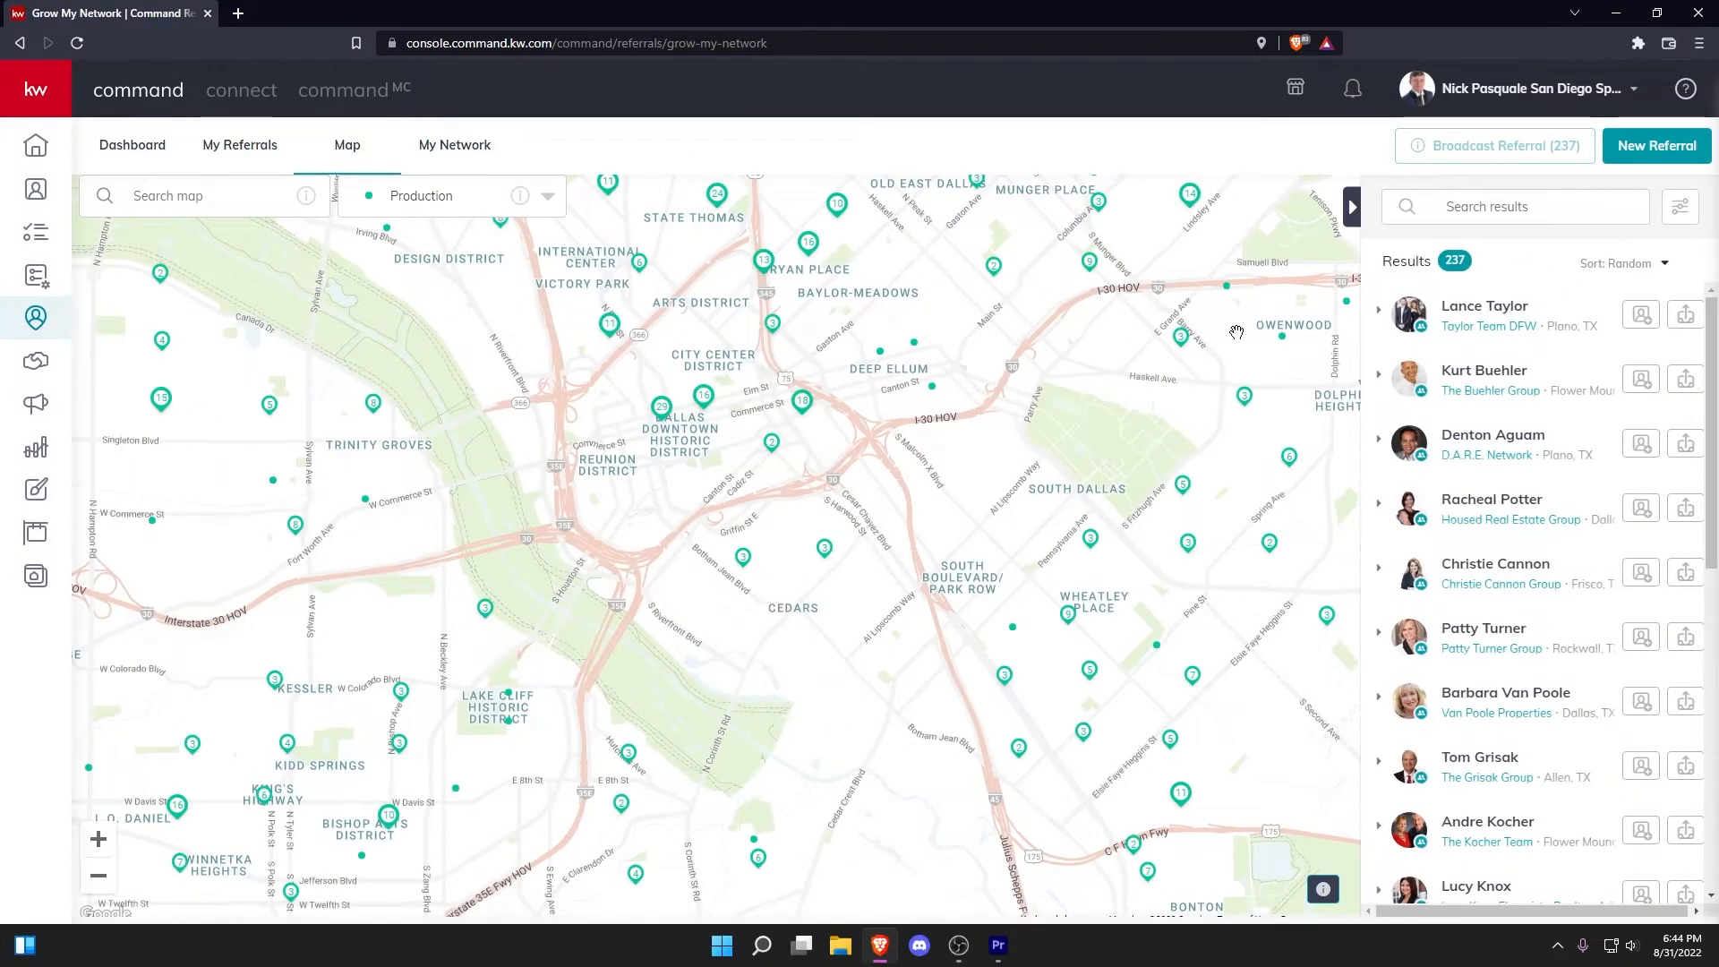
# - Open a new referral request and examine its client type, referral fee, acceptance deadline, price range, notes and client fields
pyautogui.click(1654, 152)
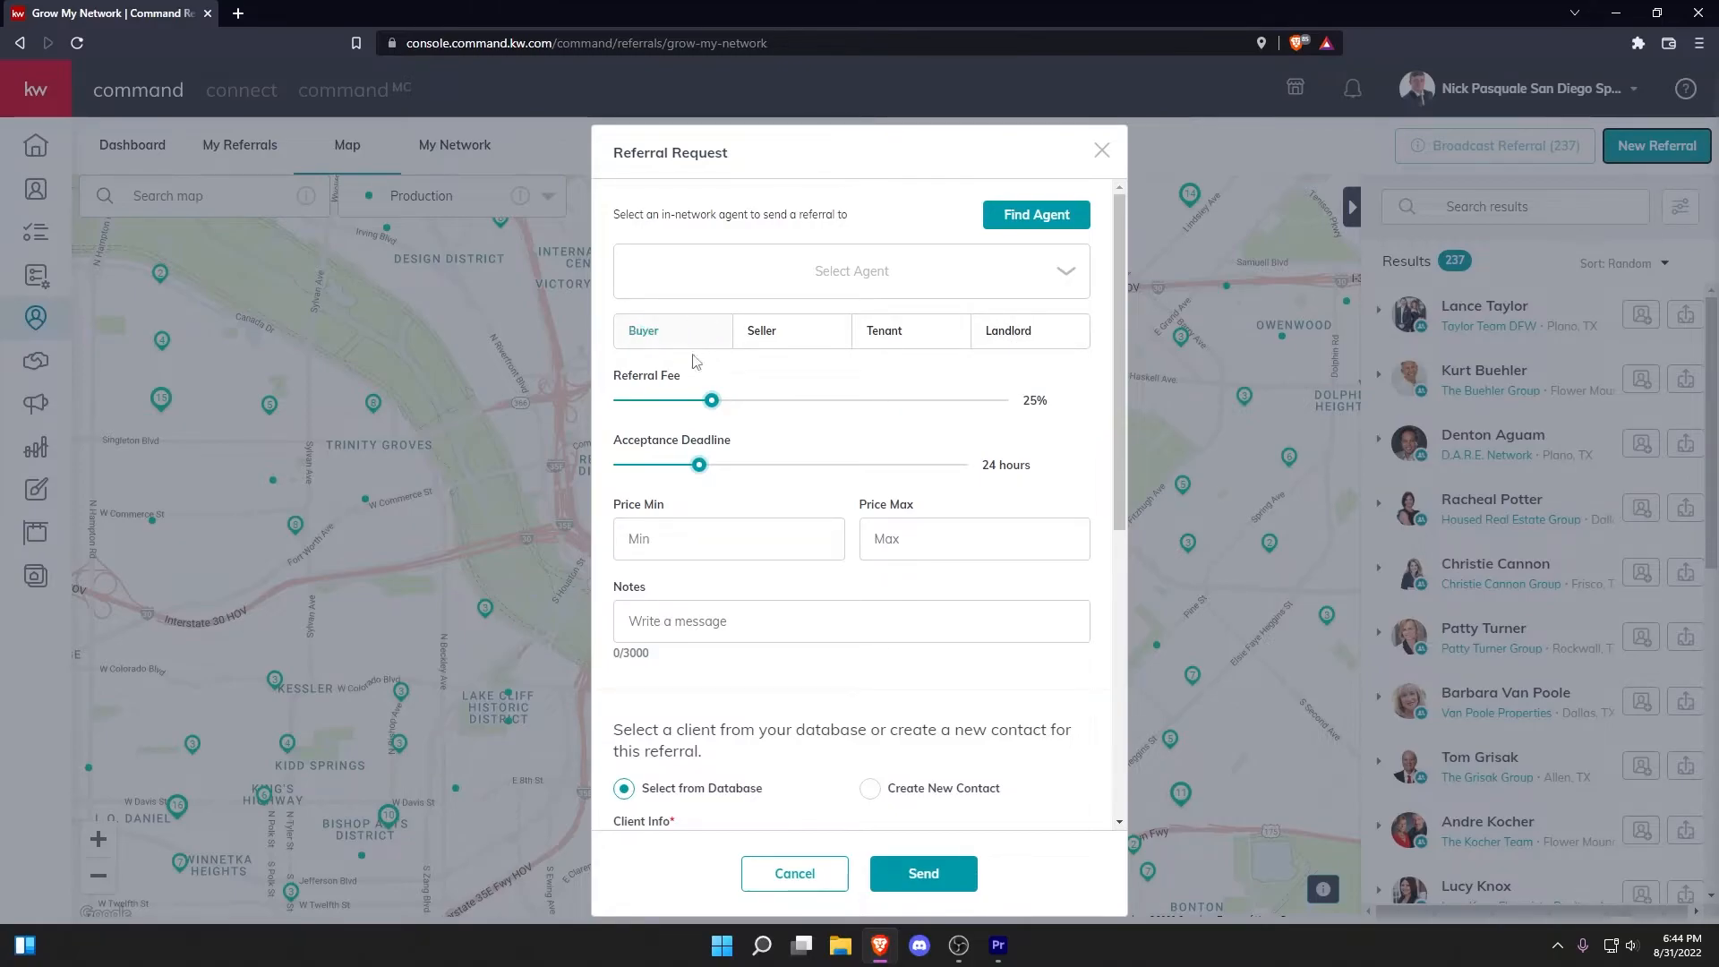
pyautogui.moveTo(713, 400)
pyautogui.mouseDown()
pyautogui.moveTo(944, 422)
pyautogui.moveTo(682, 420)
pyautogui.moveTo(726, 419)
pyautogui.mouseUp()
pyautogui.scroll(-1, 810, 448)
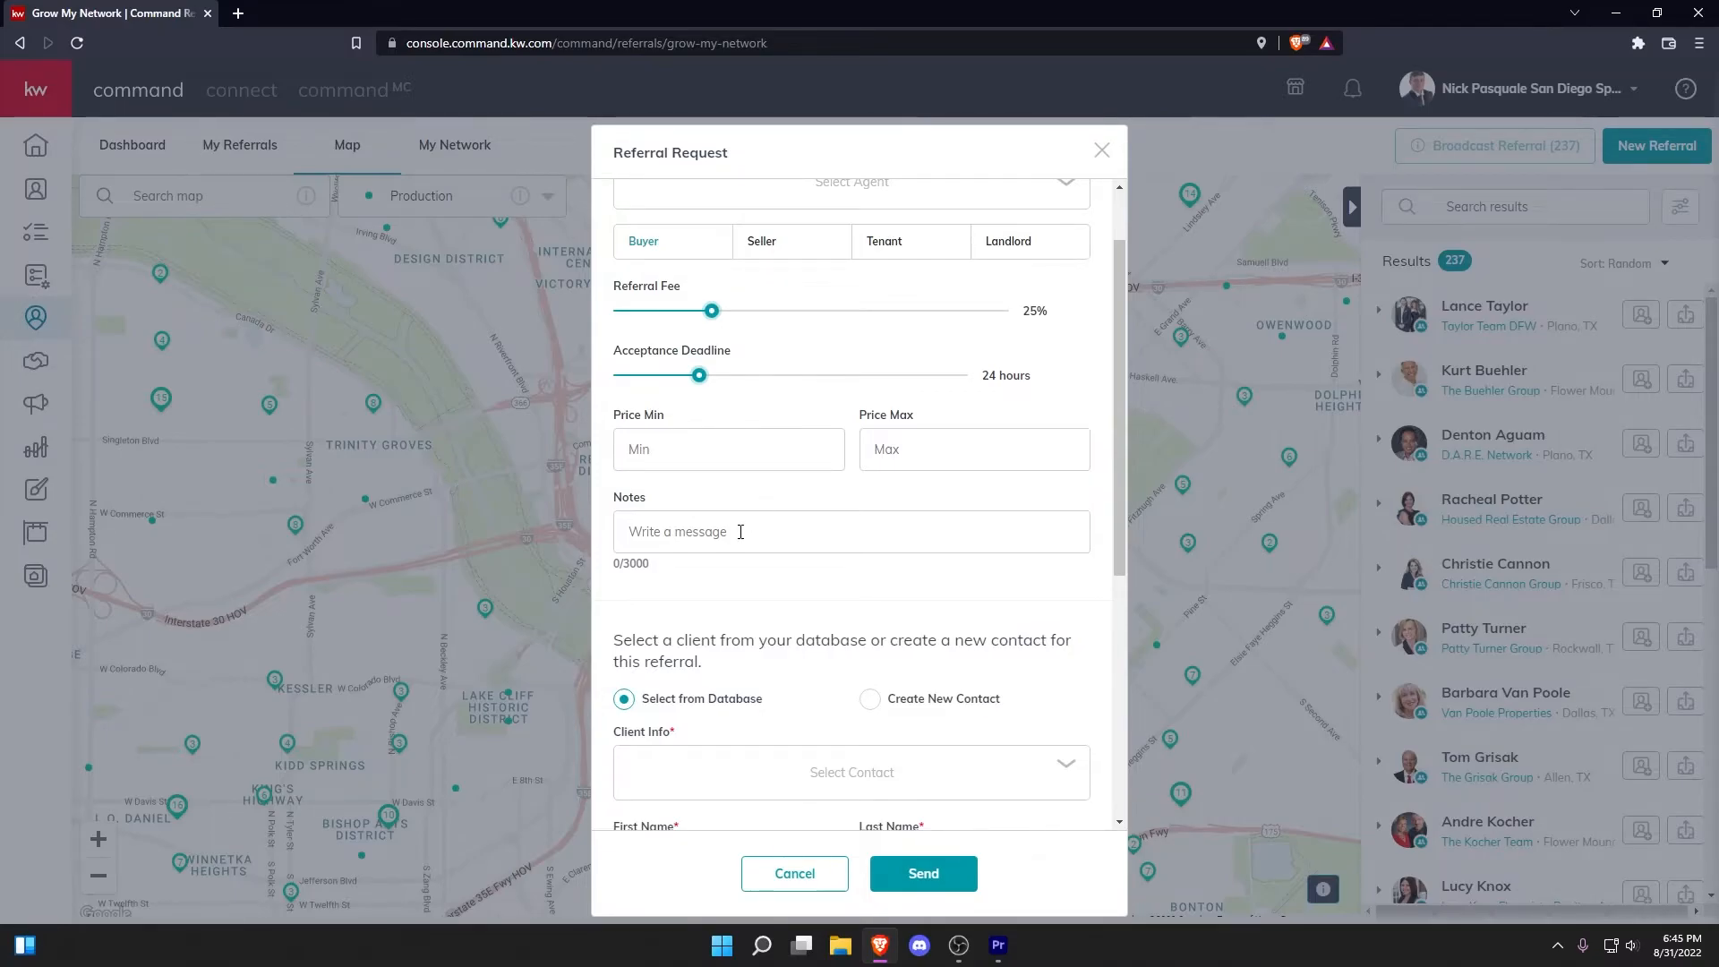
pyautogui.scroll(-1, 740, 532)
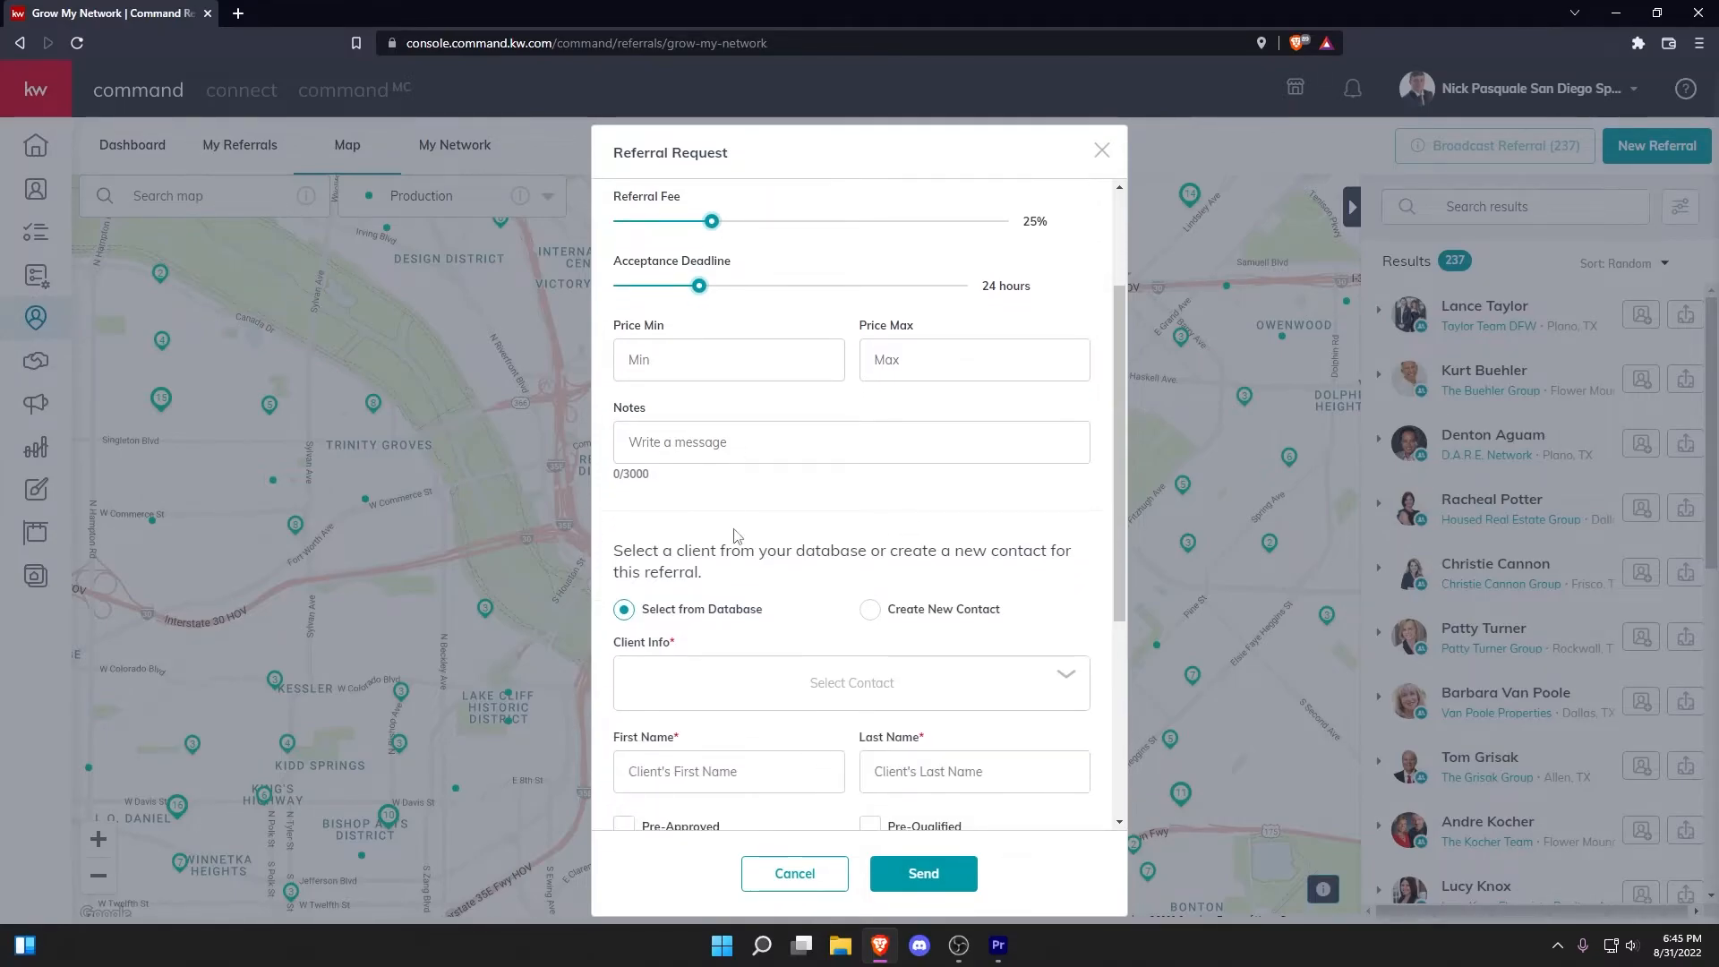
pyautogui.scroll(-4, 736, 535)
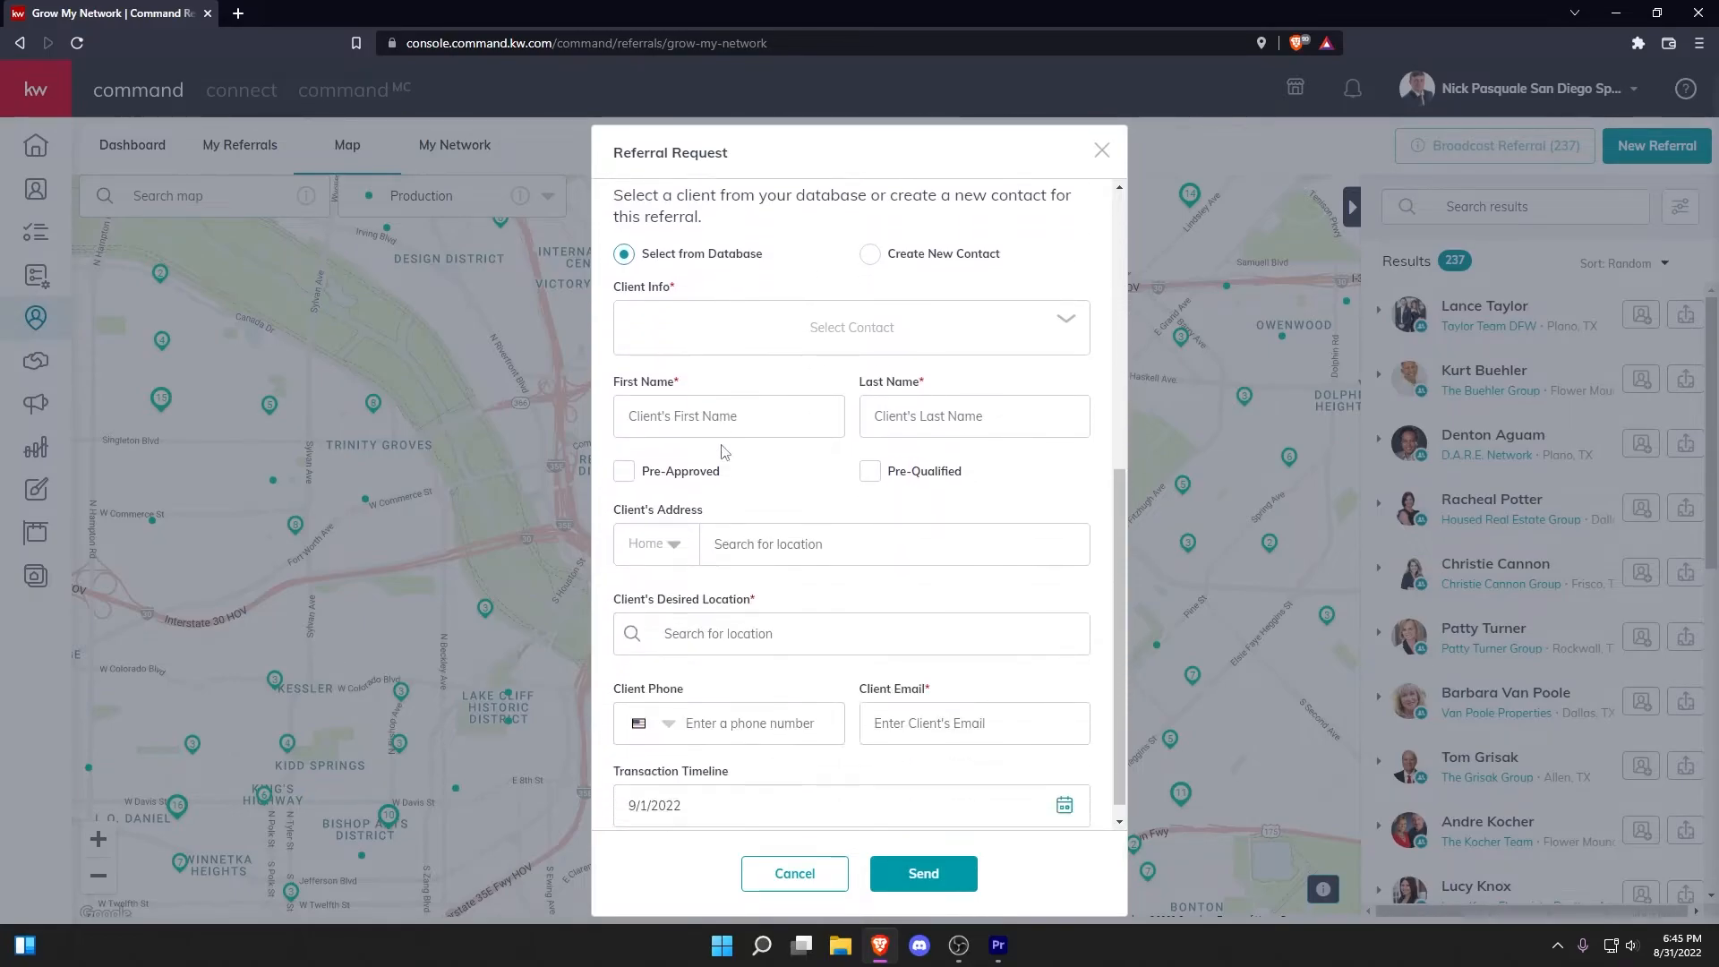
pyautogui.scroll(1, 667, 367)
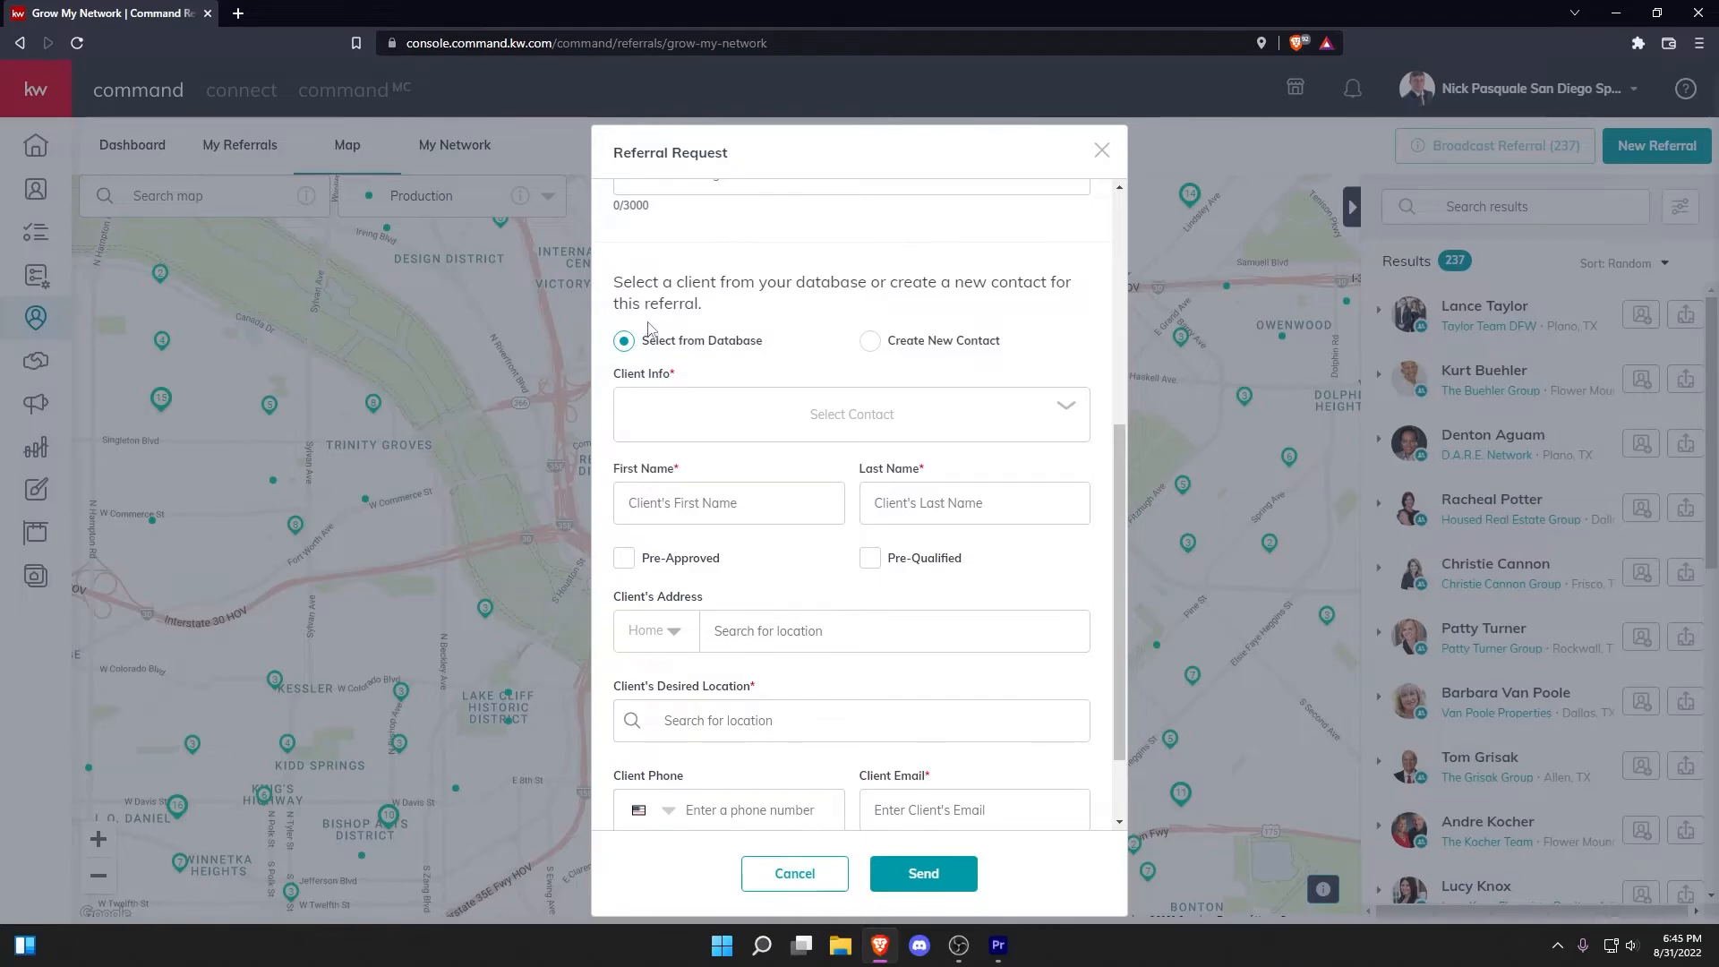
# - Search the contact database for "test" as the referral's client and close the contact selector without choosing anyone
pyautogui.click(1043, 438)
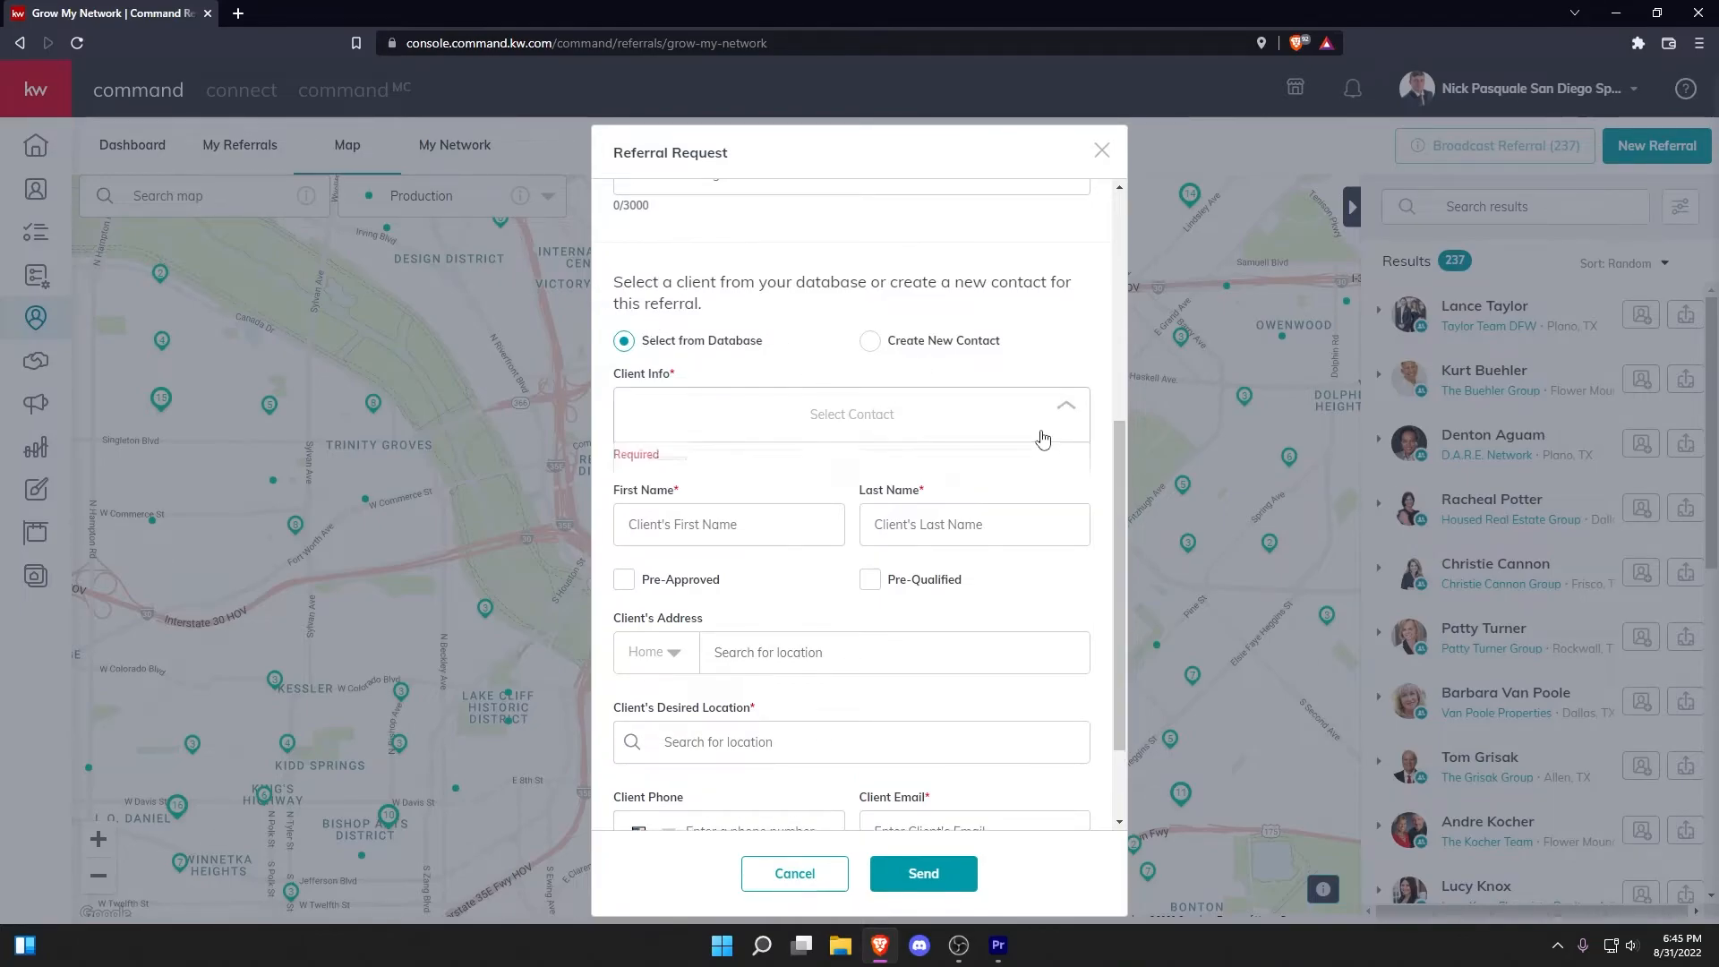
pyautogui.click(910, 487)
pyautogui.write('test')
pyautogui.click(785, 355)
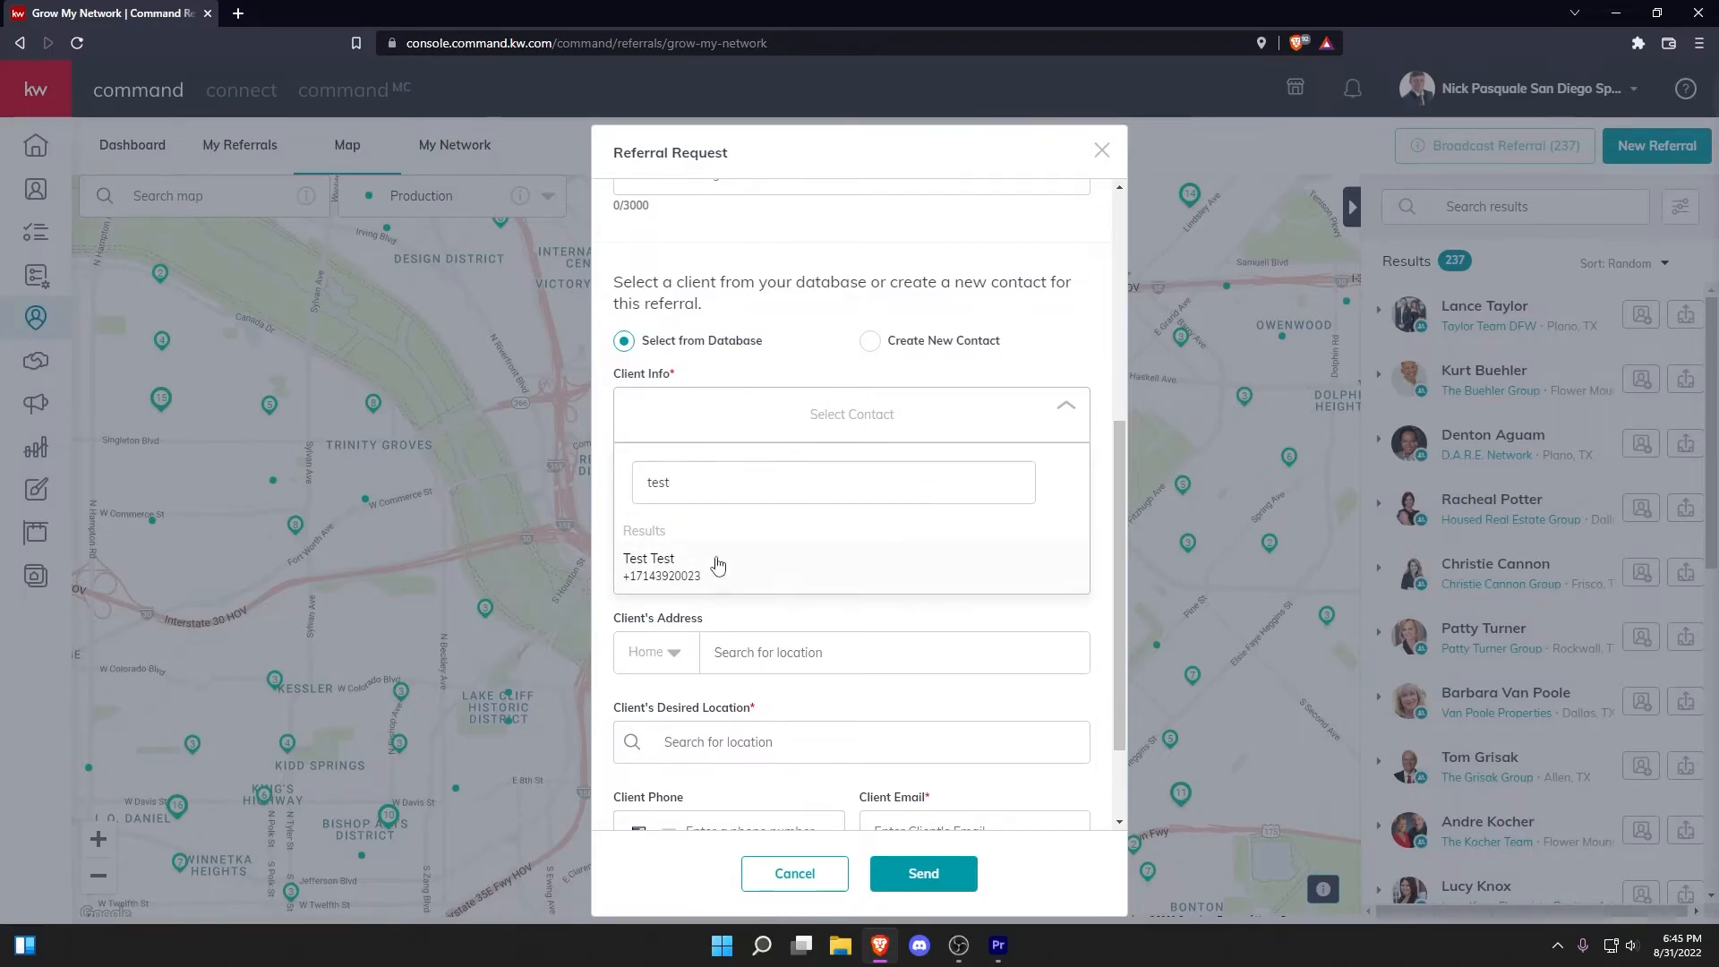
pyautogui.click(1035, 412)
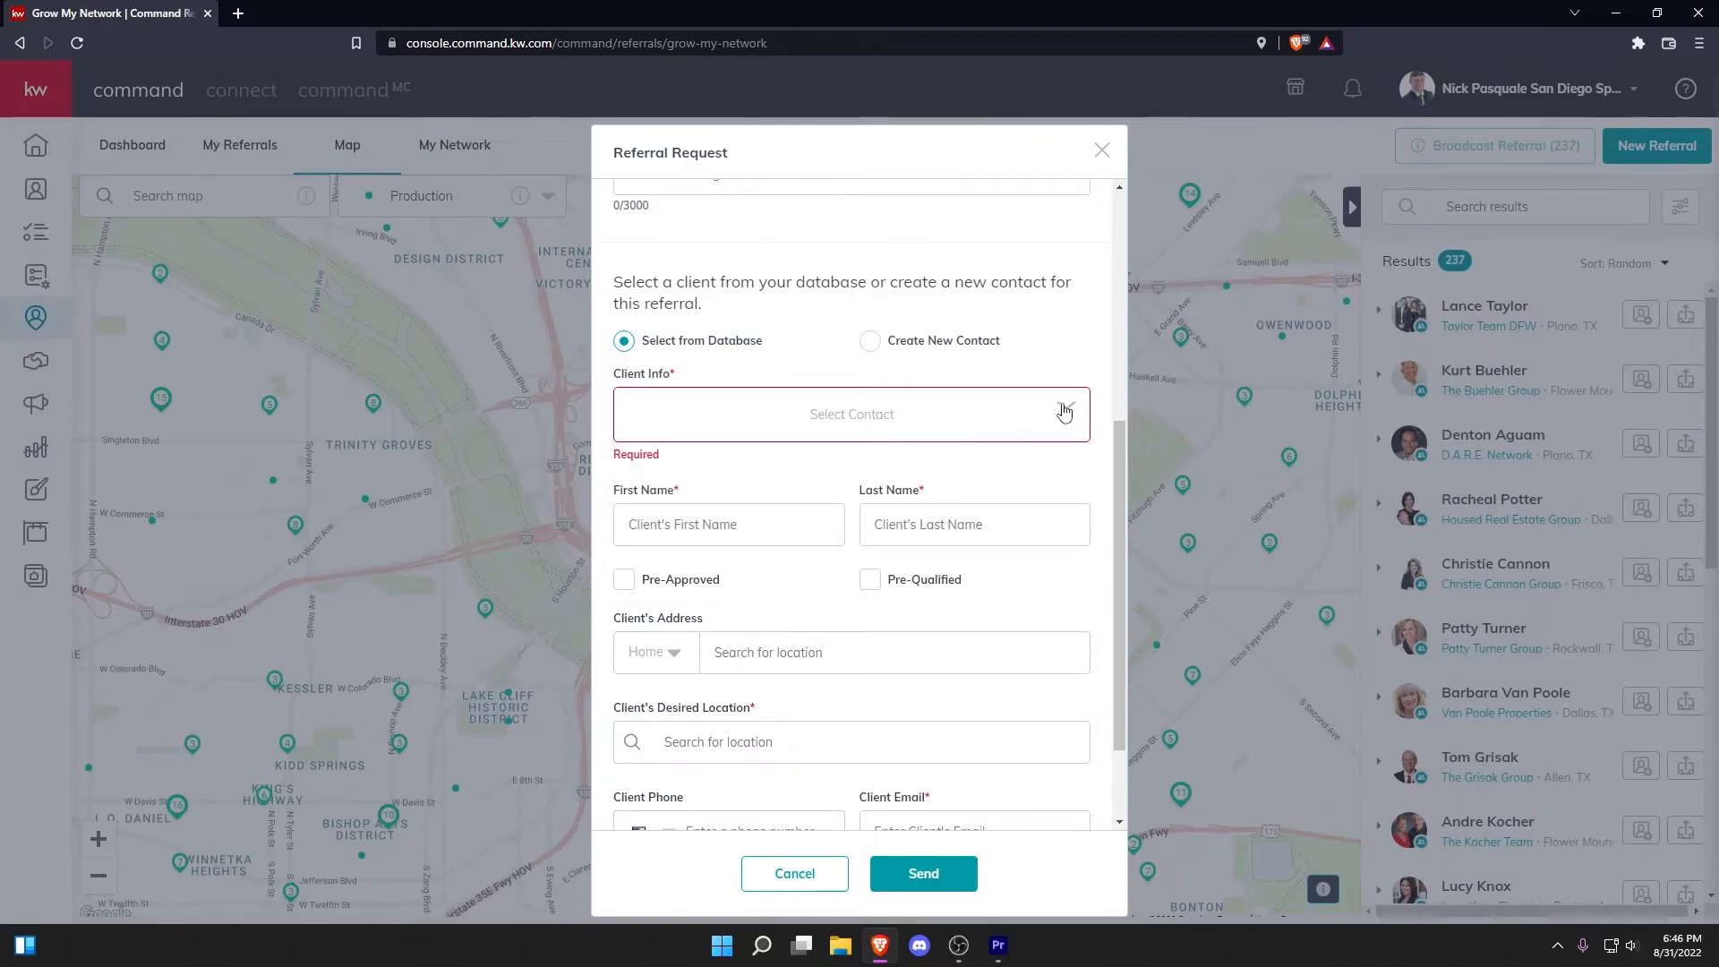
# - Set the referral's client source to Create New Contact and review the contact fields through Transaction Timeline
pyautogui.click(871, 341)
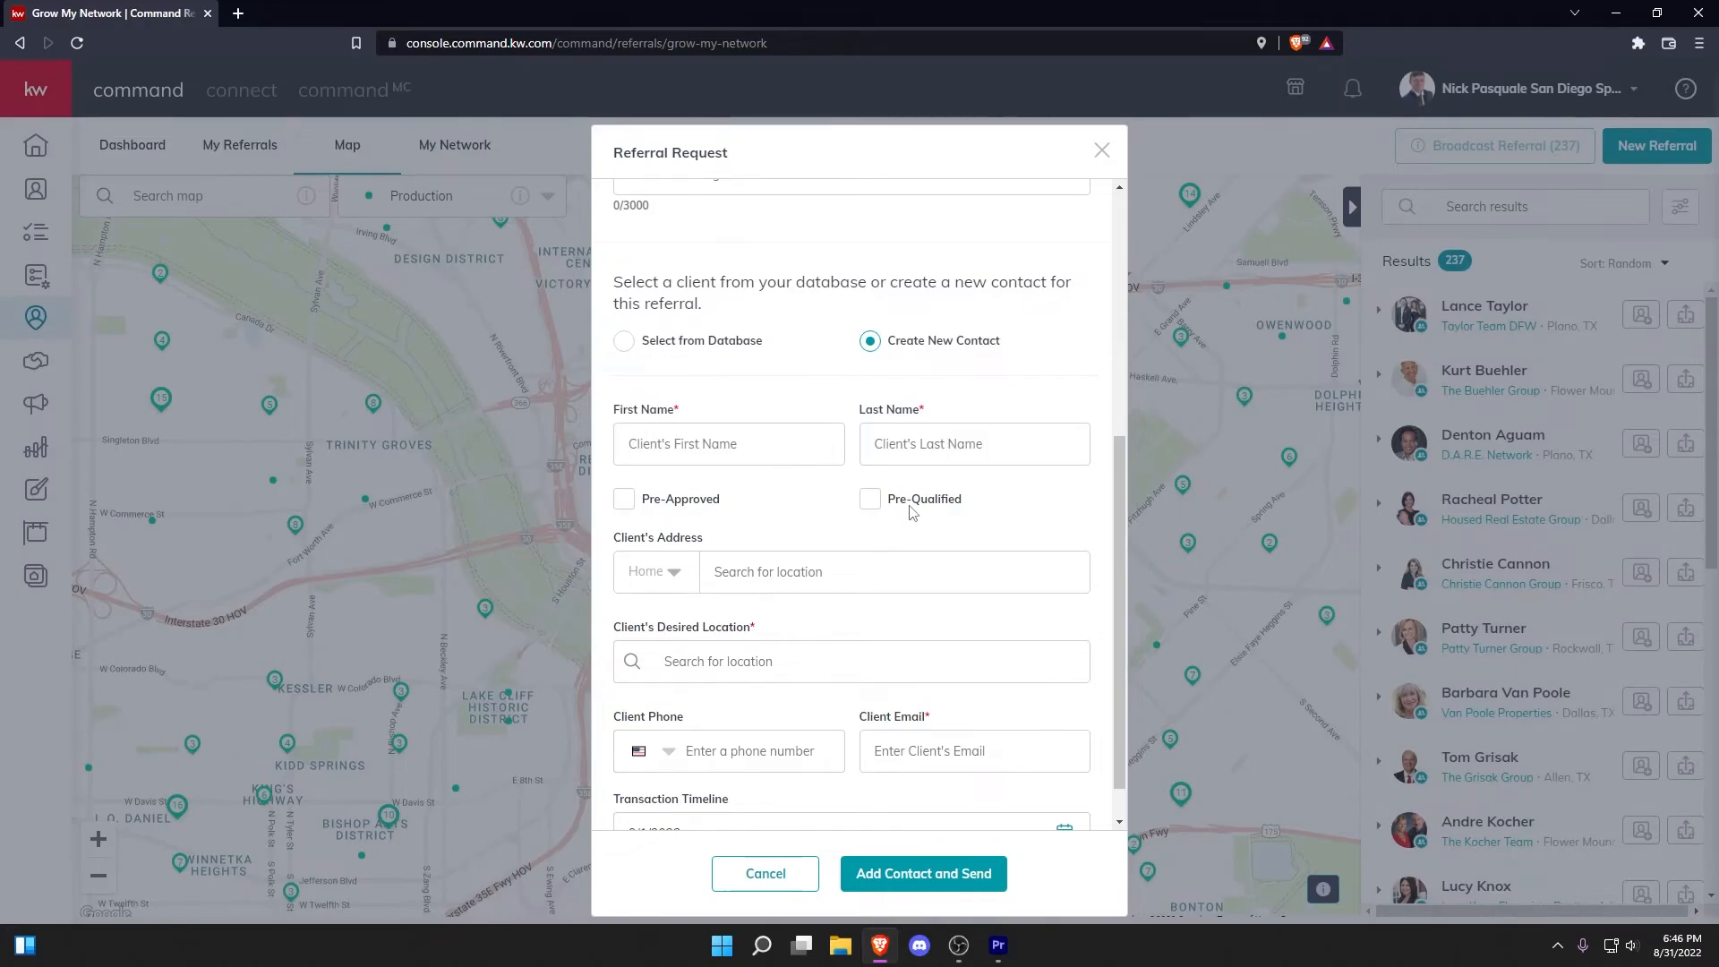
pyautogui.scroll(-1, 913, 513)
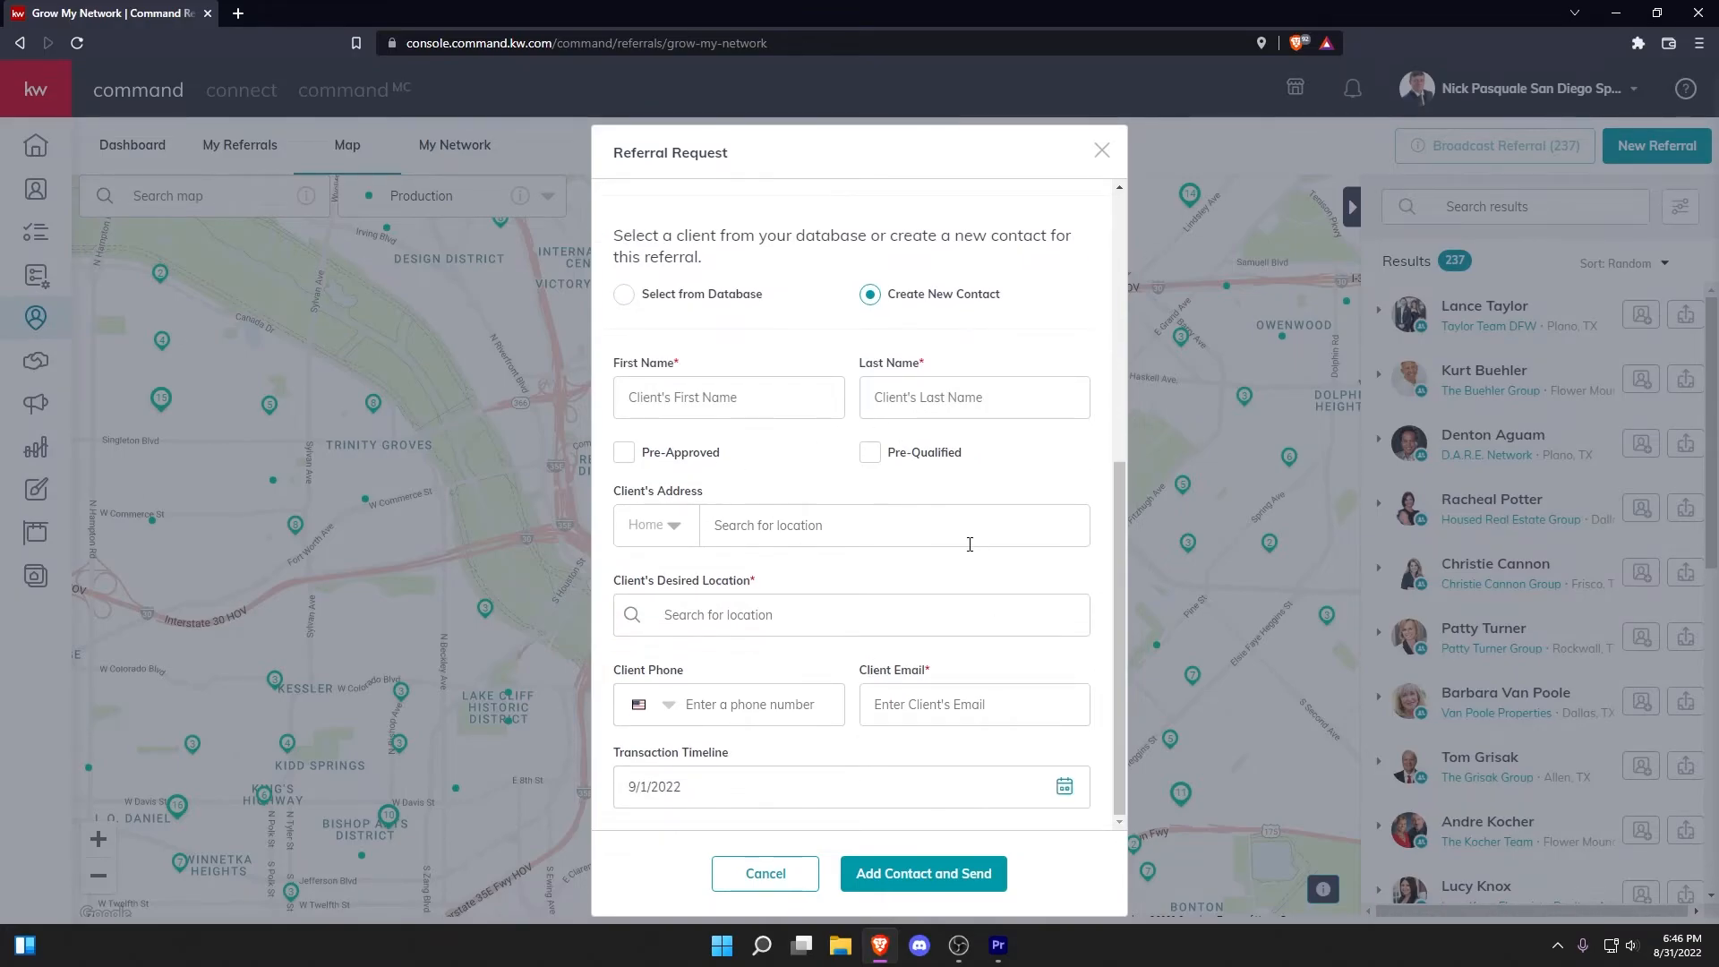